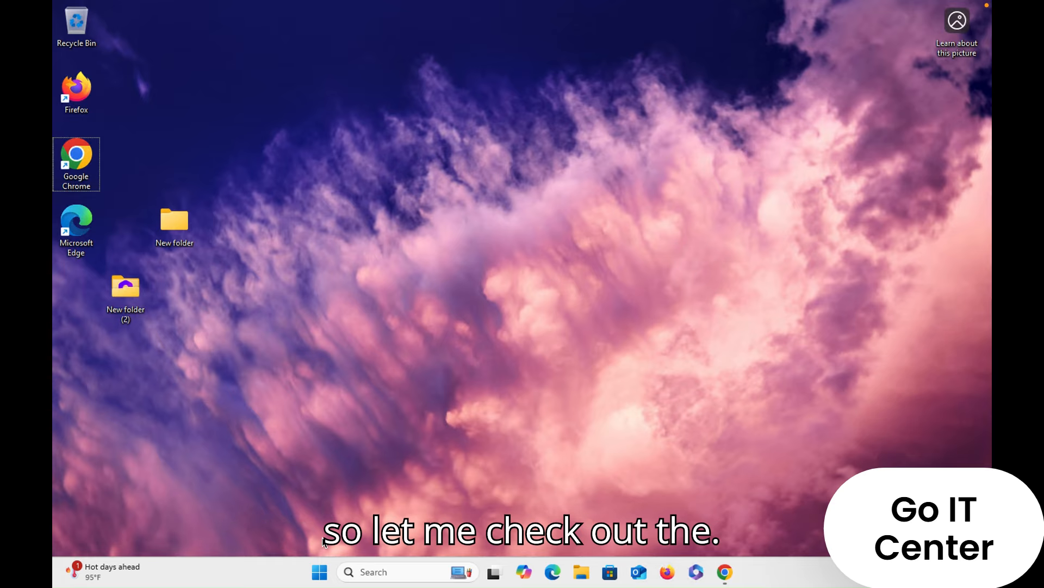
# - Check the installed programs list in Control Panel's Programs and Features for an existing Office installation, and close it
pyautogui.click(322, 572)
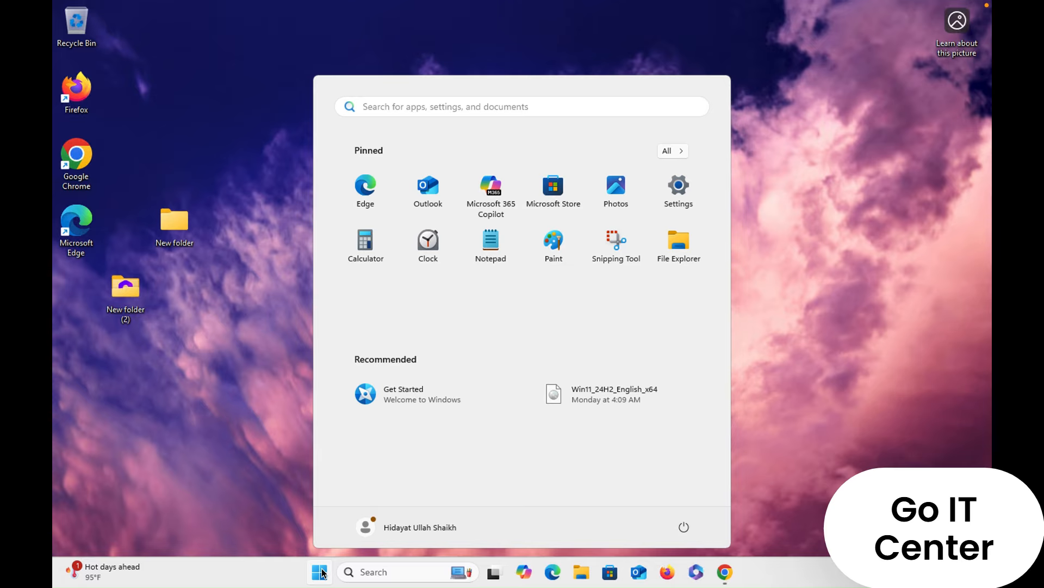
pyautogui.write('control')
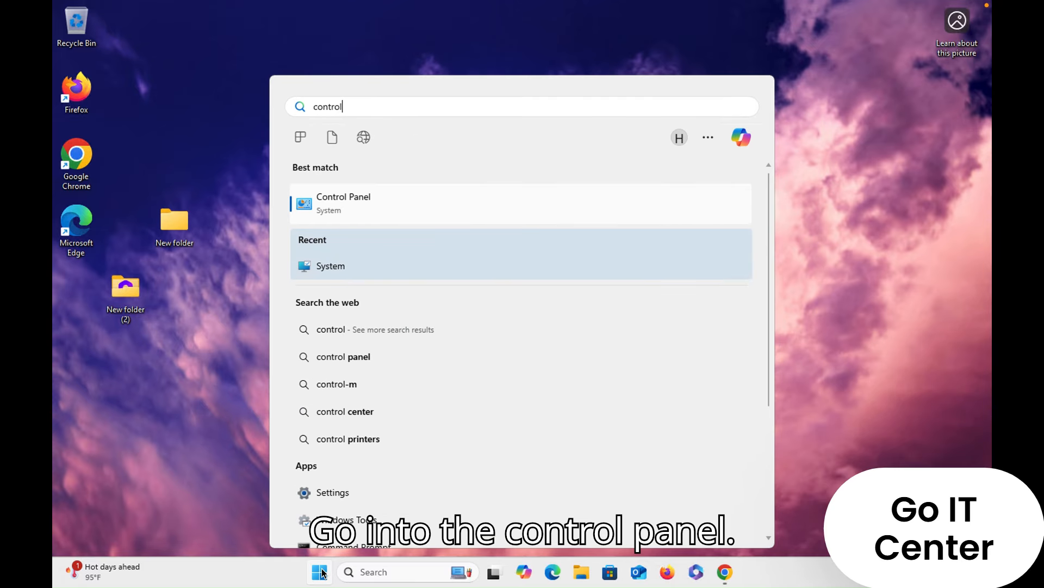
pyautogui.press('Return')
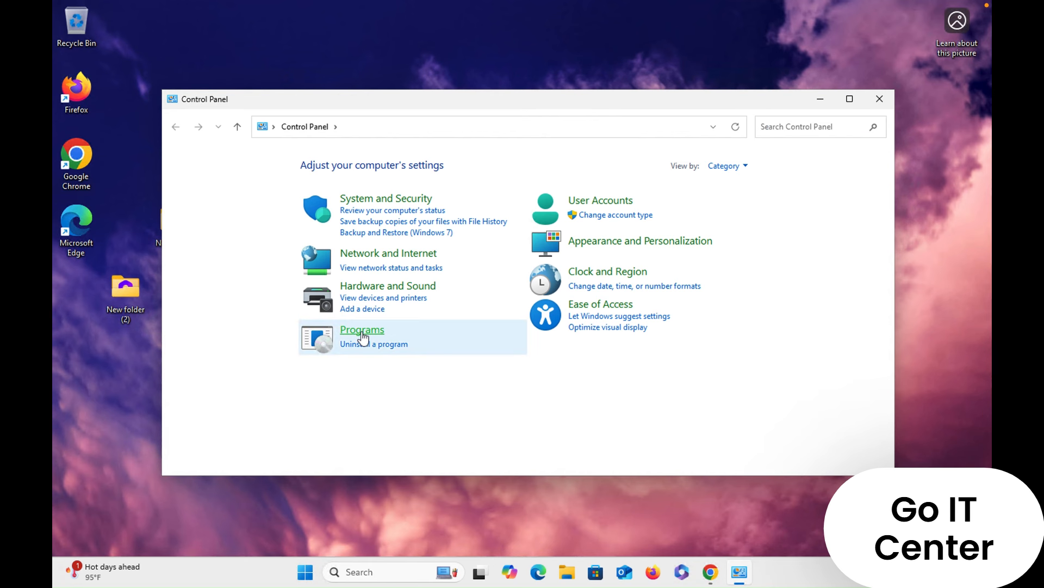
pyautogui.click(362, 332)
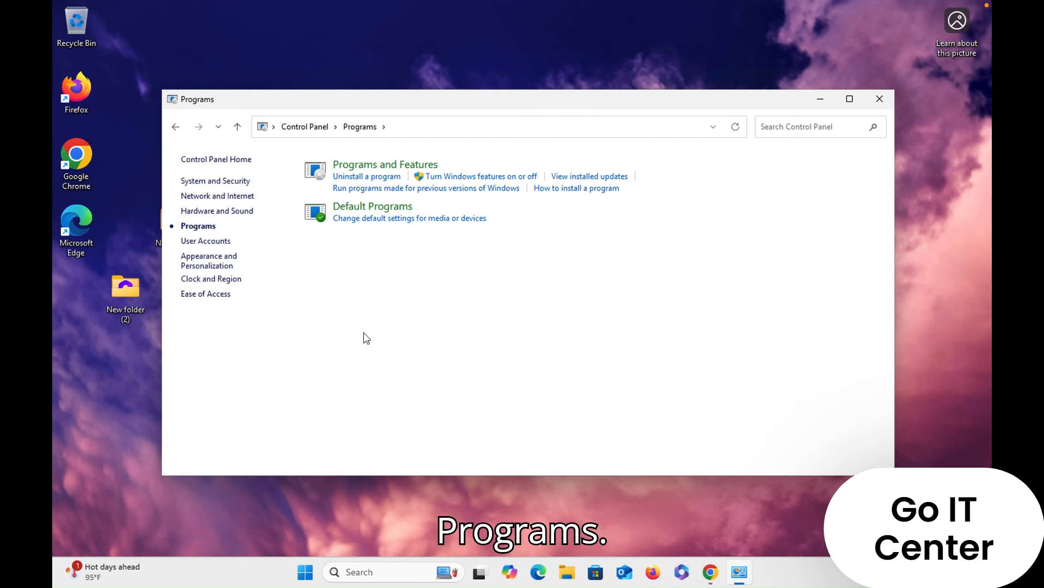
pyautogui.click(388, 165)
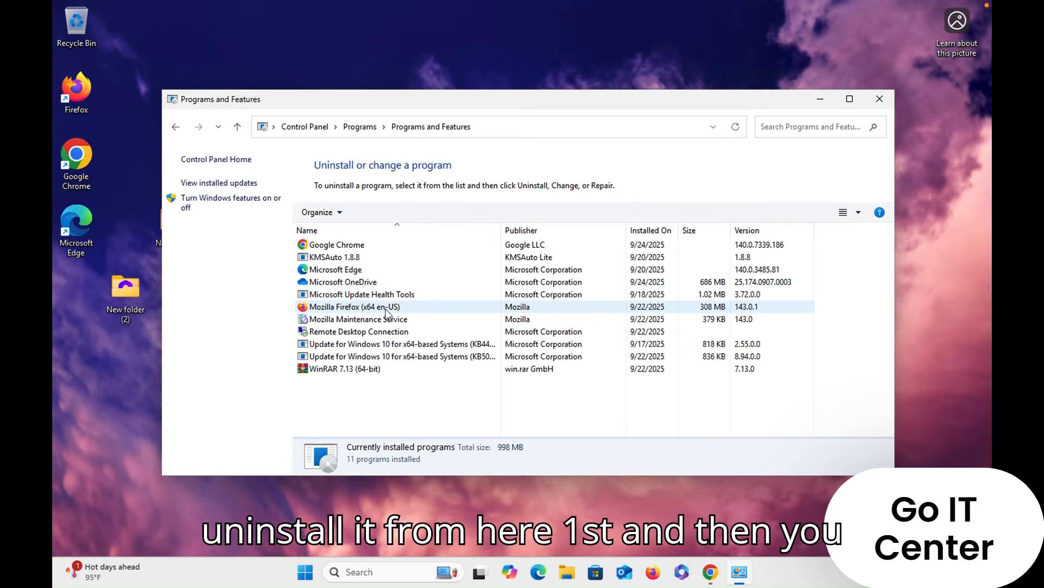
pyautogui.click(879, 100)
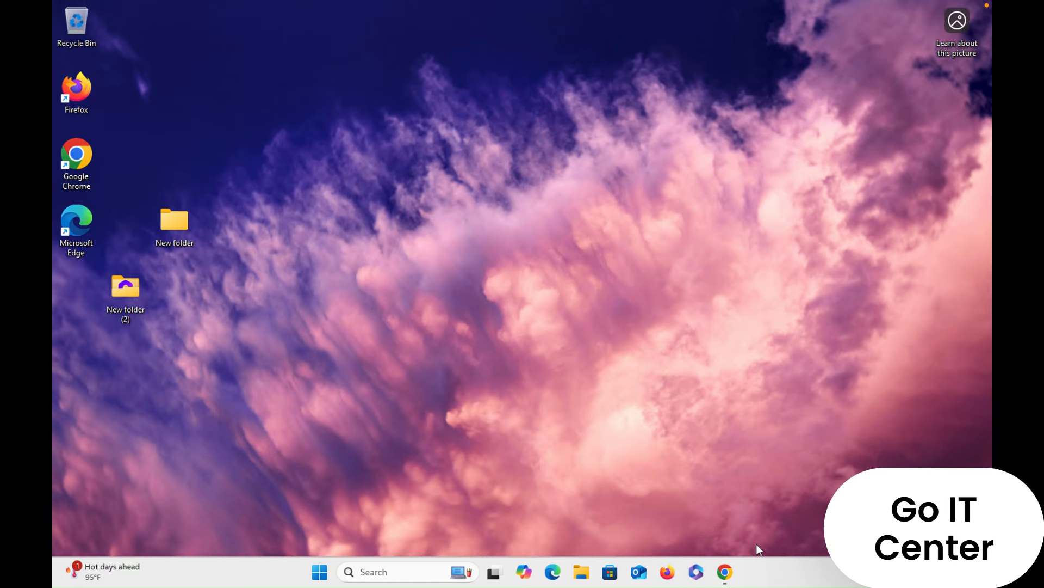
# - Switch to Chrome and open Microsoft's official Office Deployment Tool download page from the search results
pyautogui.moveTo(726, 576)
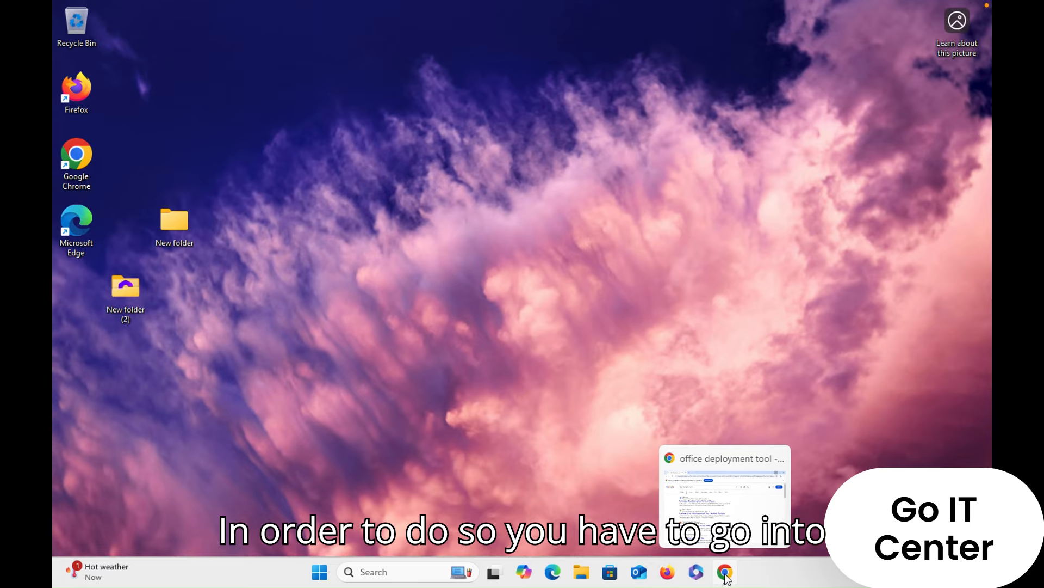
pyautogui.click(732, 513)
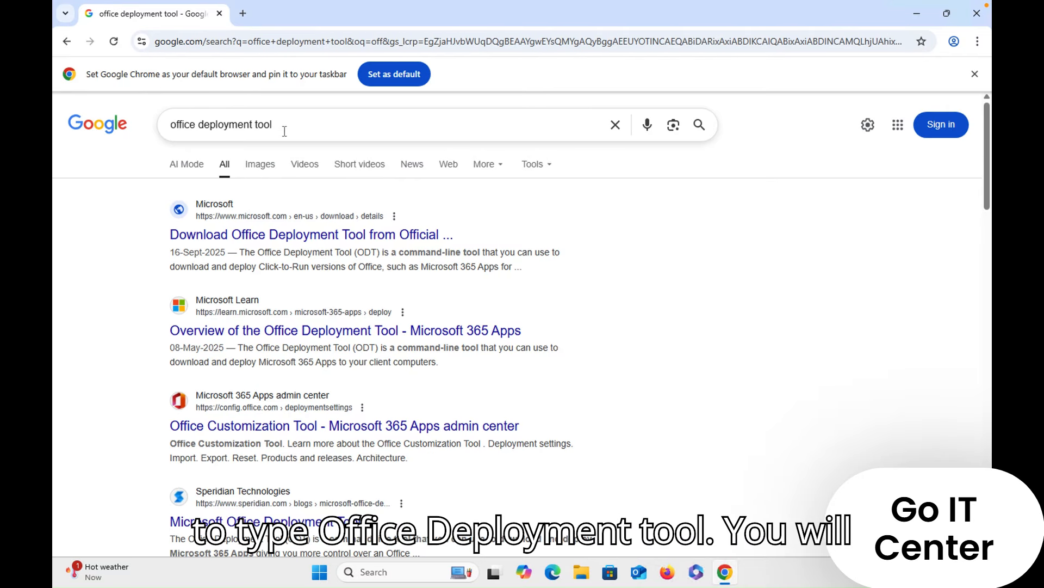
pyautogui.click(321, 242)
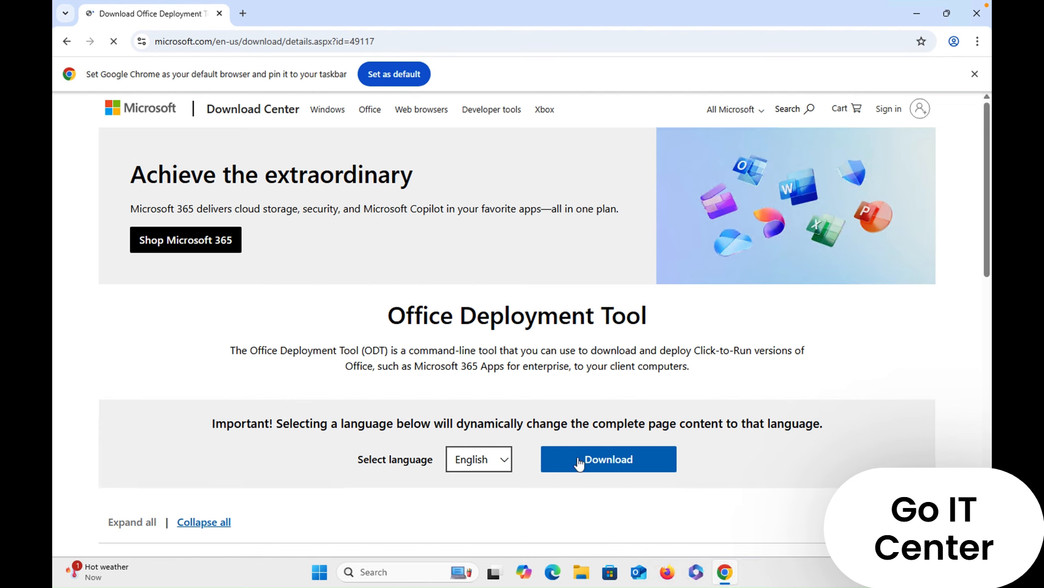
# - Download the English version of the Office Deployment Tool
pyautogui.click(596, 467)
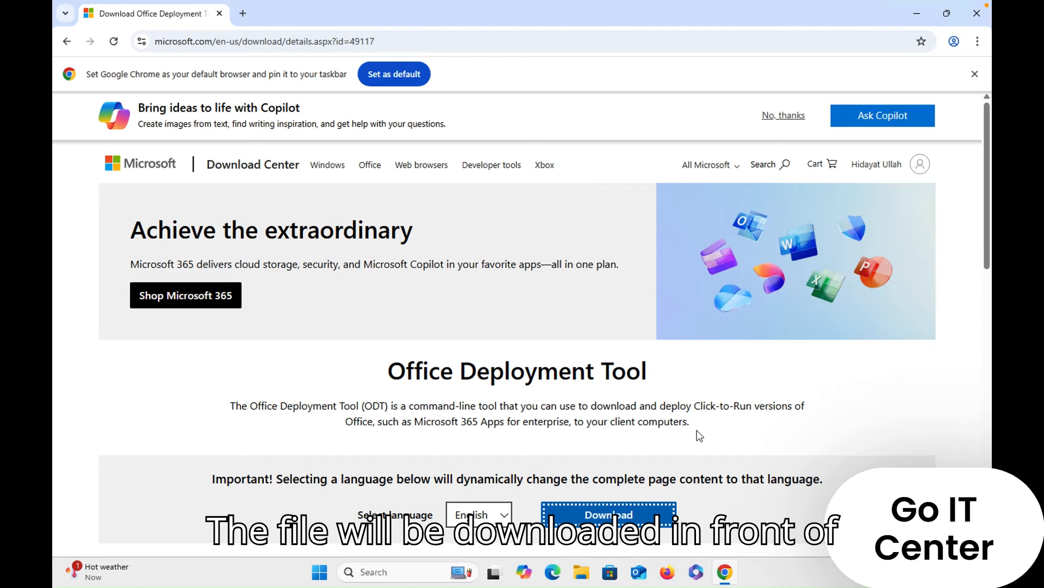
pyautogui.scroll(-5, 700, 435)
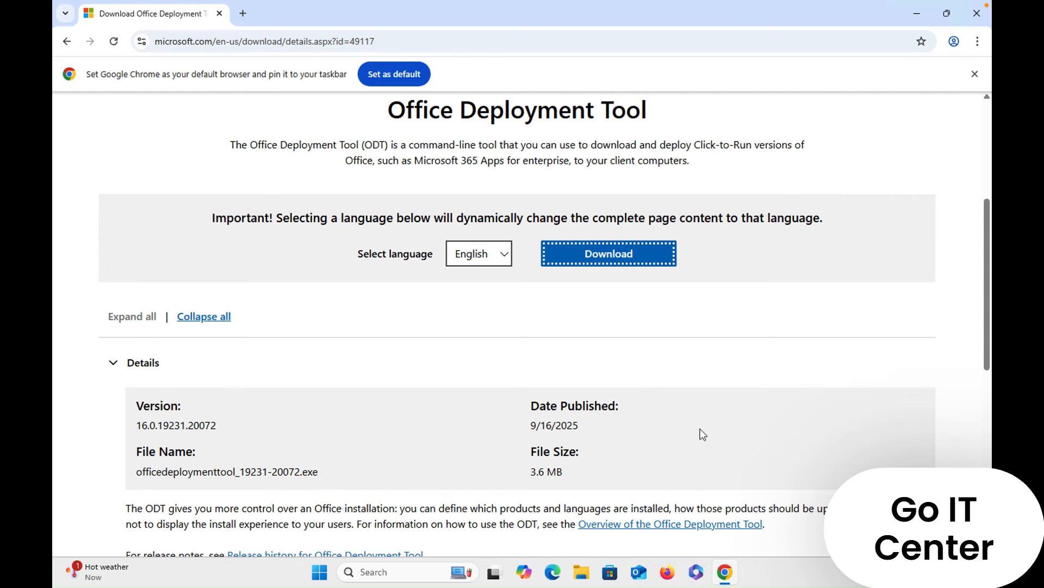
pyautogui.scroll(5, 698, 402)
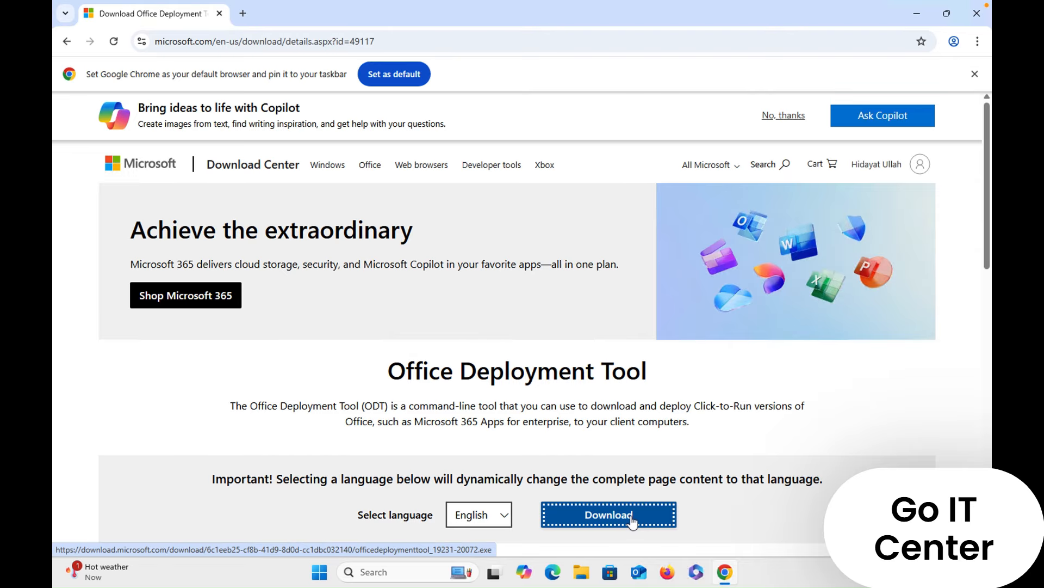
pyautogui.scroll(-3, 631, 515)
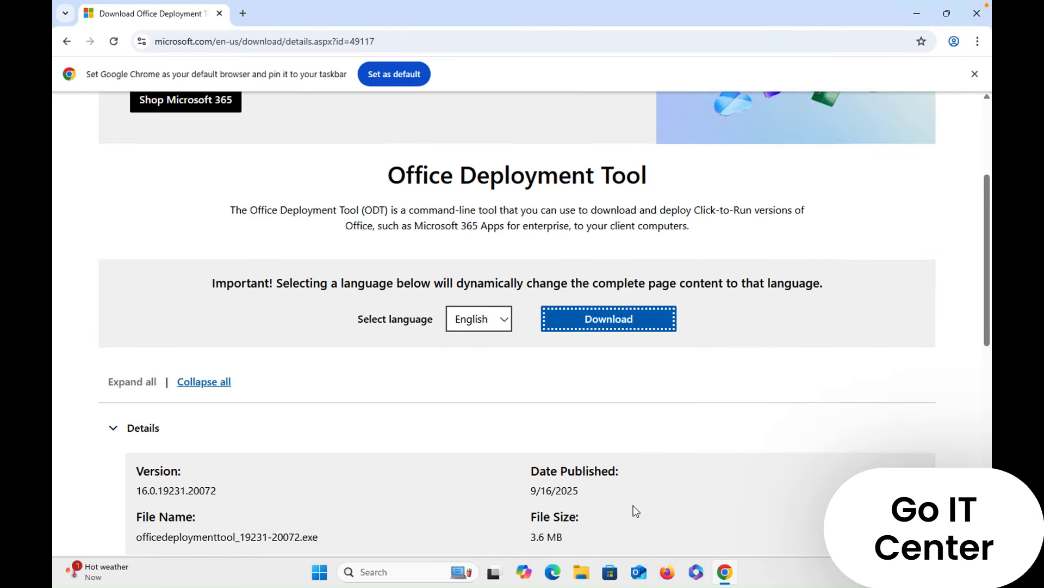
pyautogui.scroll(-4, 632, 508)
pyautogui.scroll(7, 634, 507)
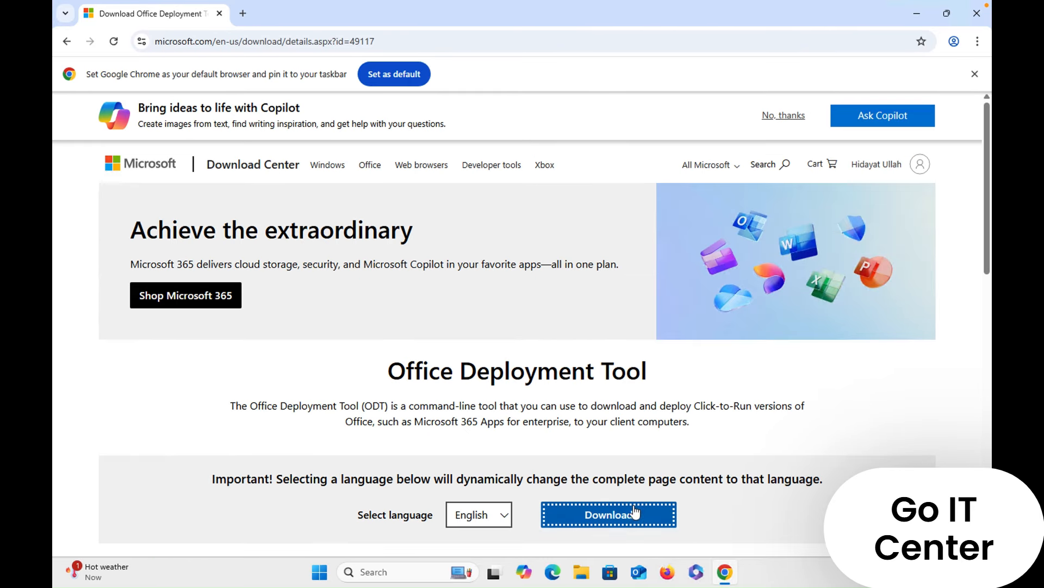
pyautogui.click(626, 516)
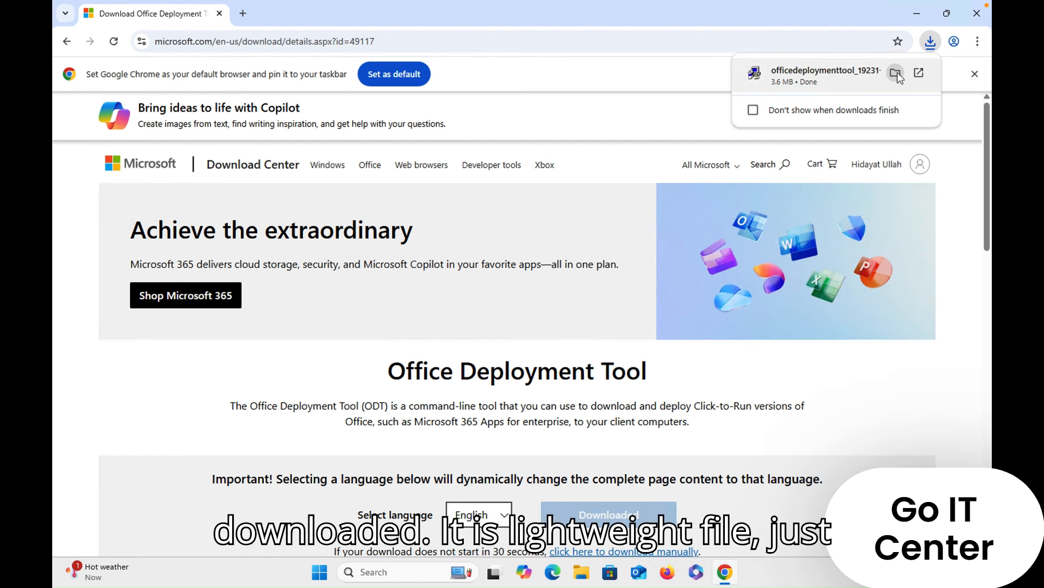
pyautogui.click(896, 73)
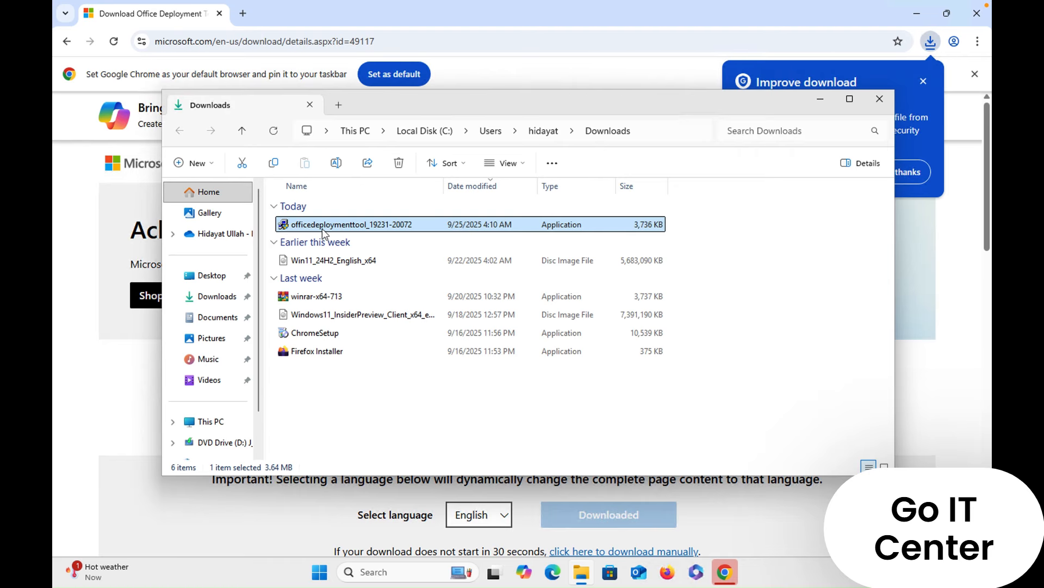
pyautogui.rightClick(322, 228)
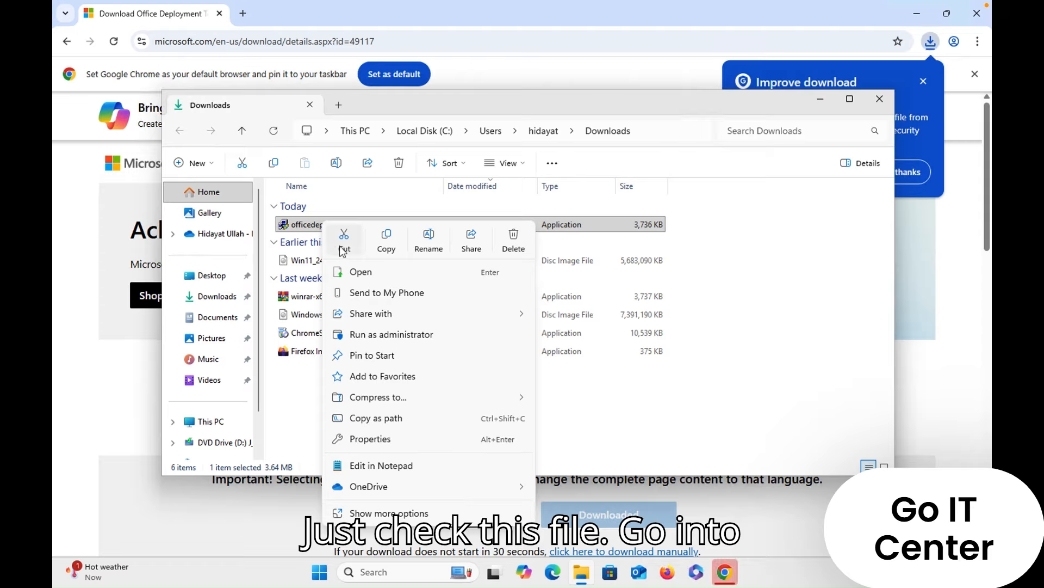
pyautogui.click(342, 242)
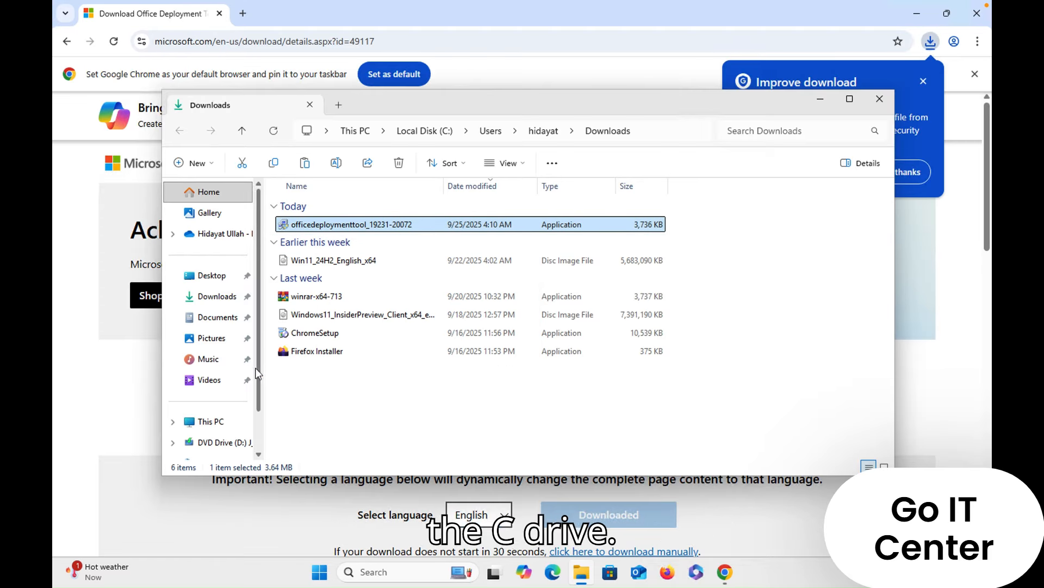
# - Create a new folder named office at the root of Local Disk (C:)
pyautogui.moveTo(258, 374); pyautogui.dragTo(255, 407)
pyautogui.click(221, 379)
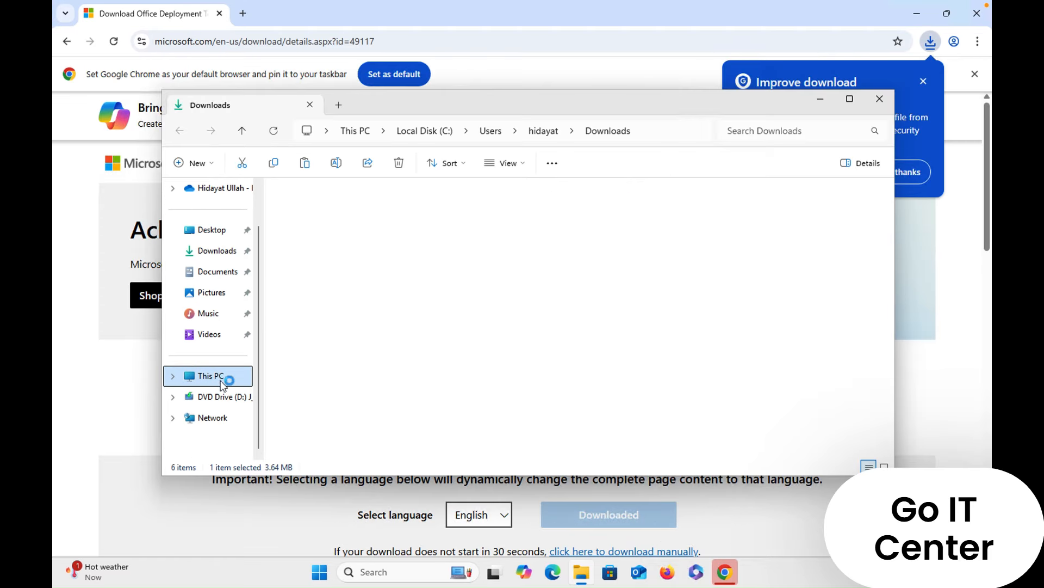
pyautogui.click(333, 228)
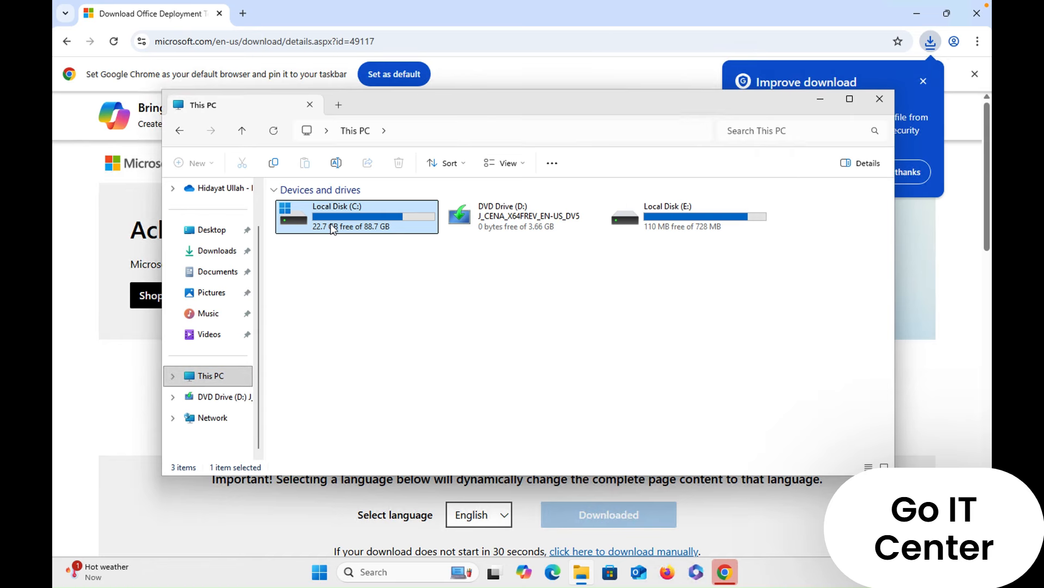
pyautogui.doubleClick(333, 227)
pyautogui.rightClick(359, 373)
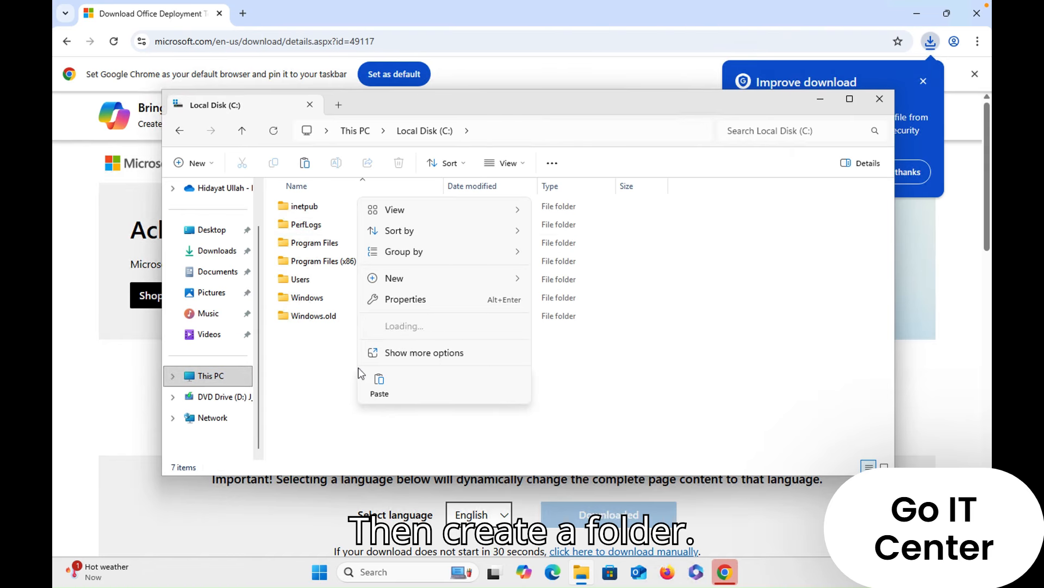
pyautogui.moveTo(448, 283)
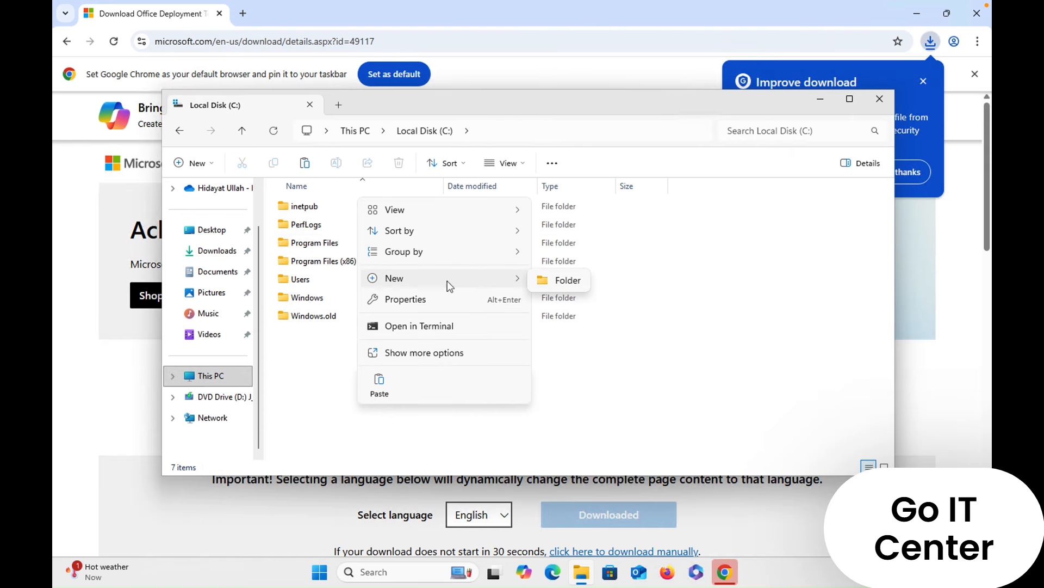
pyautogui.click(546, 282)
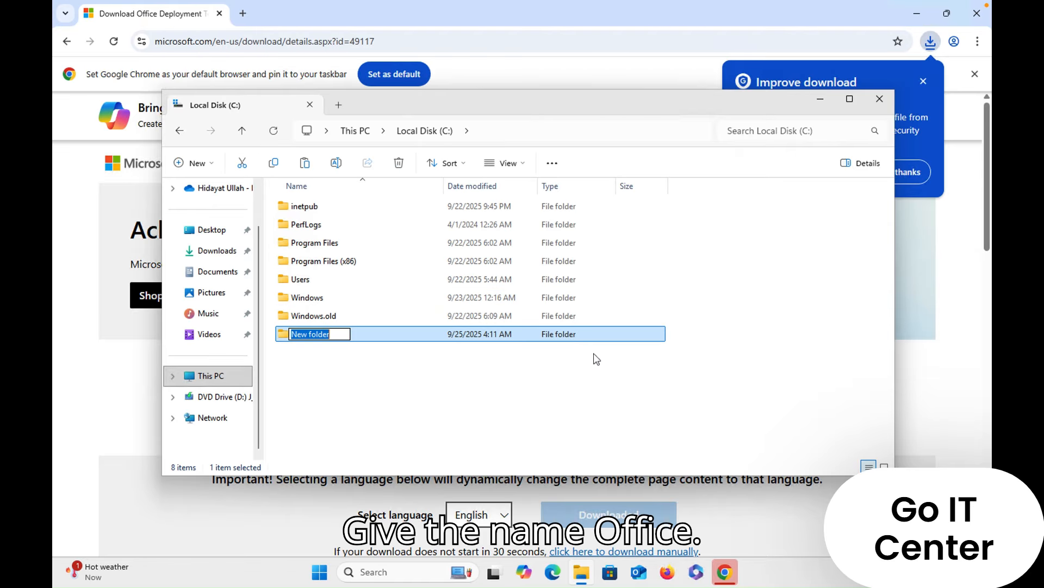
pyautogui.write('office')
pyautogui.press('Return')
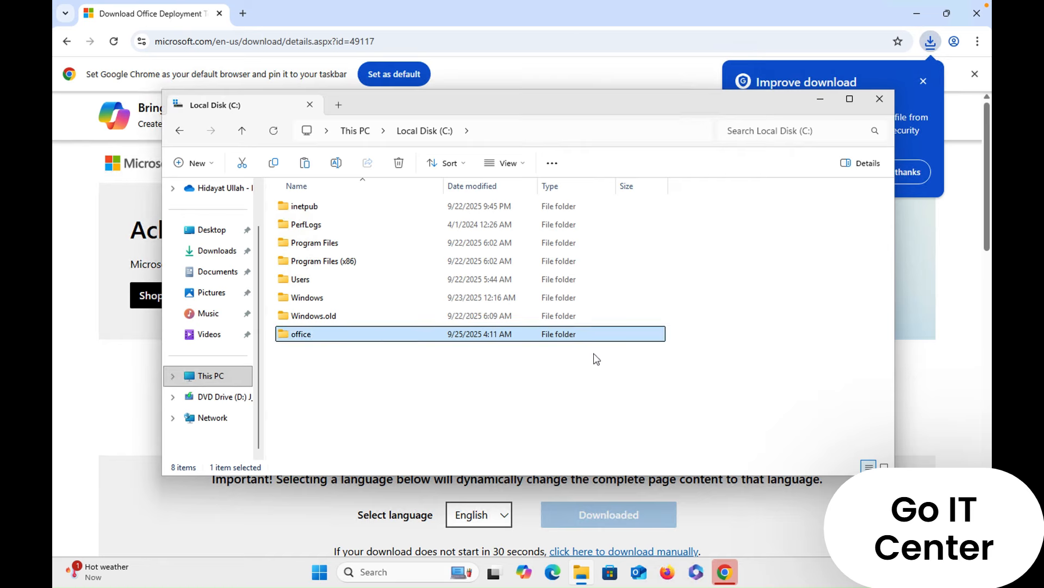
# - Paste the cut deployment tool file into the office folder on the C: drive
pyautogui.doubleClick(311, 333)
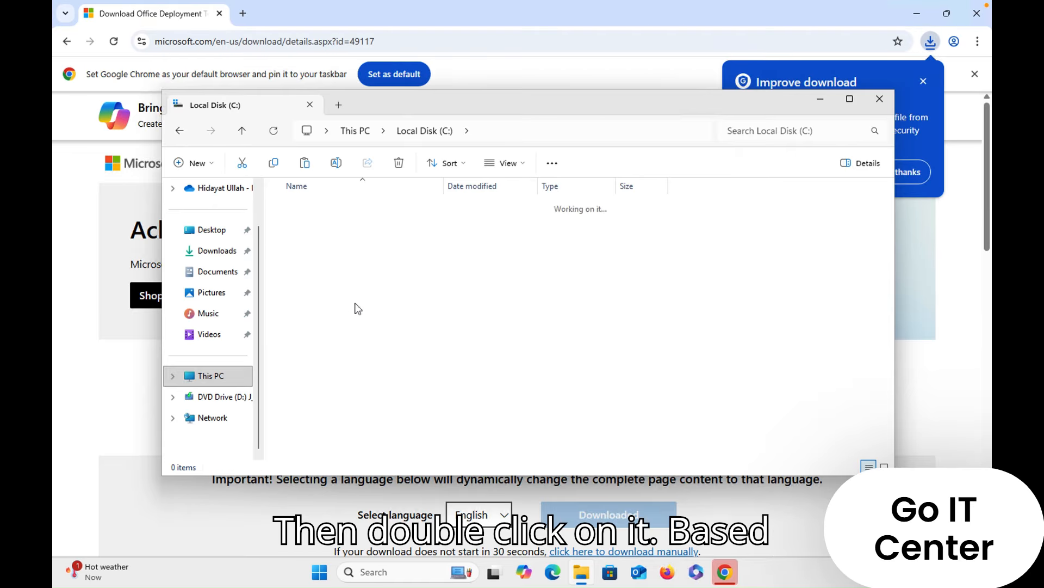
pyautogui.rightClick(360, 260)
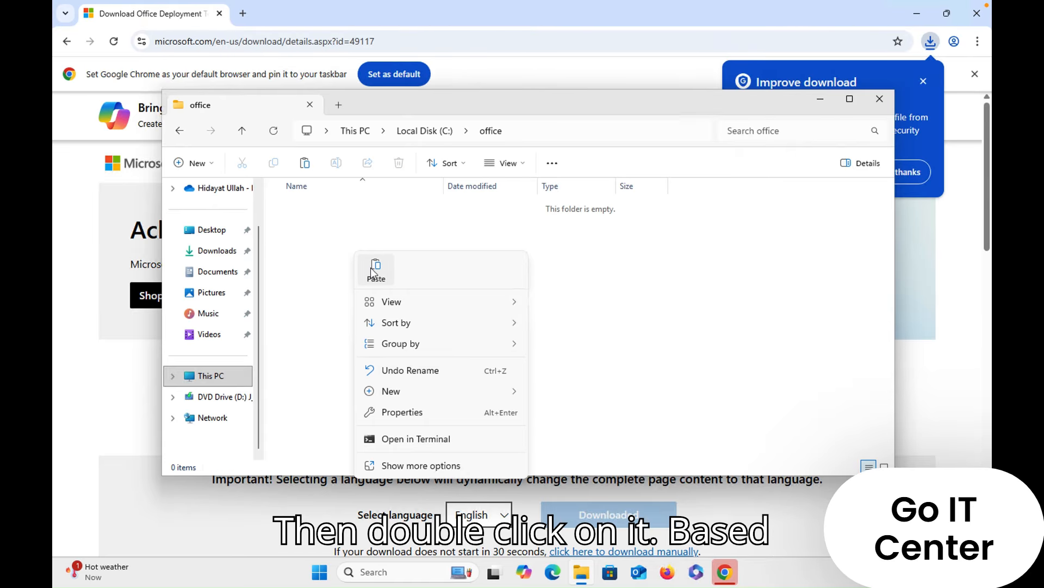
pyautogui.click(375, 270)
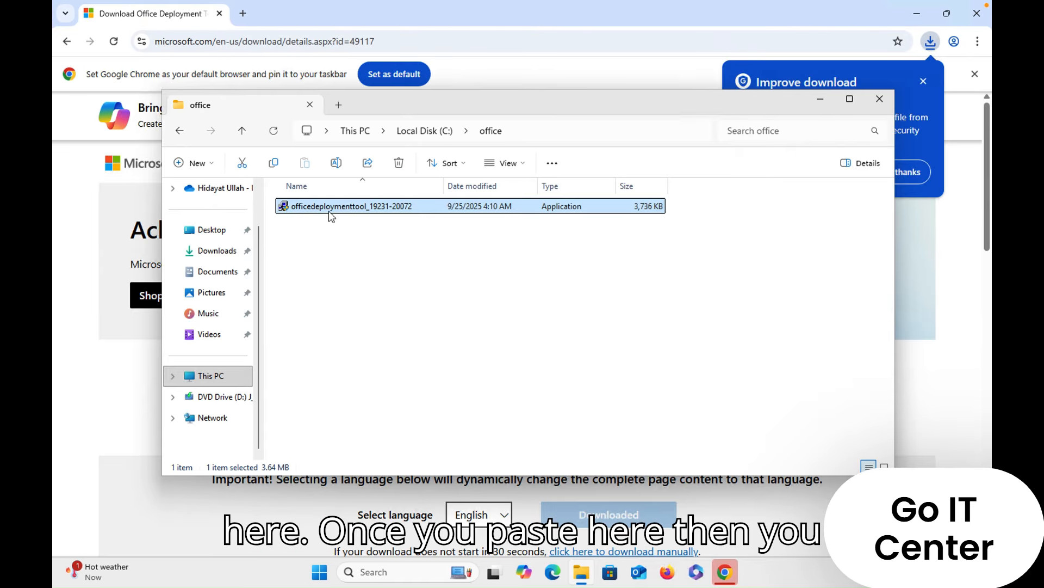
pyautogui.doubleClick(330, 212)
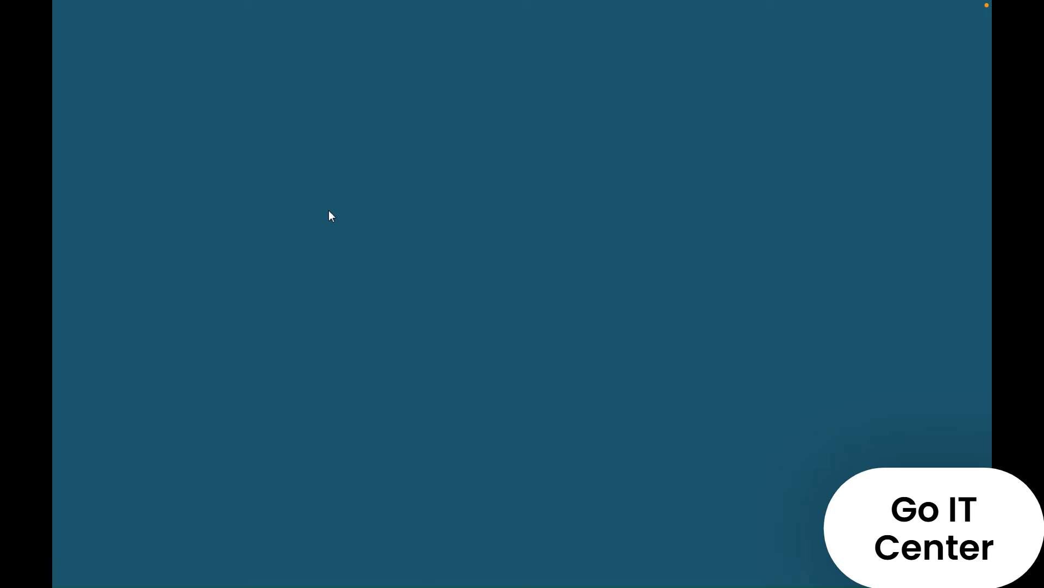
pyautogui.click(452, 397)
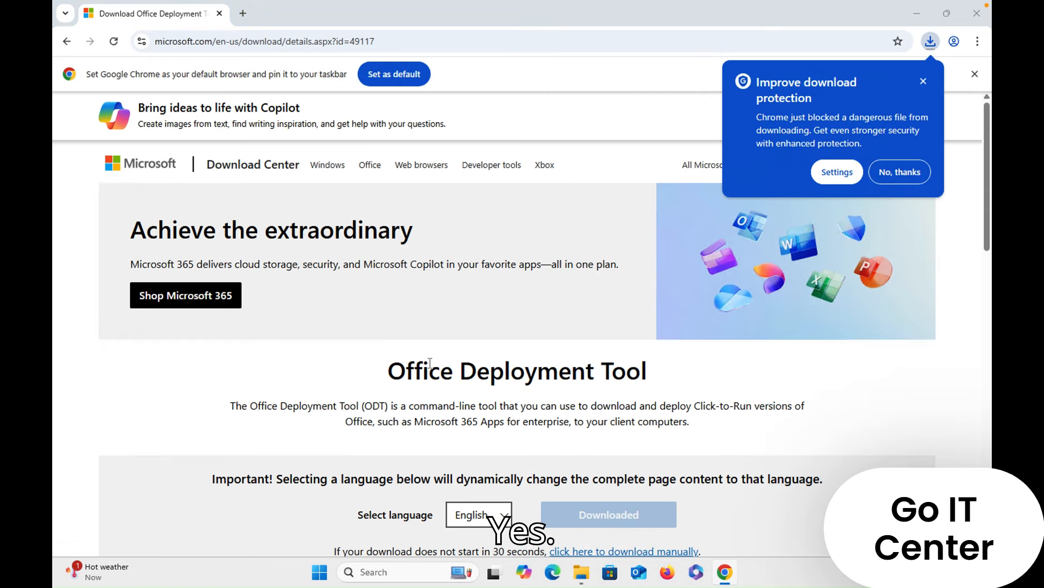
pyautogui.click(351, 412)
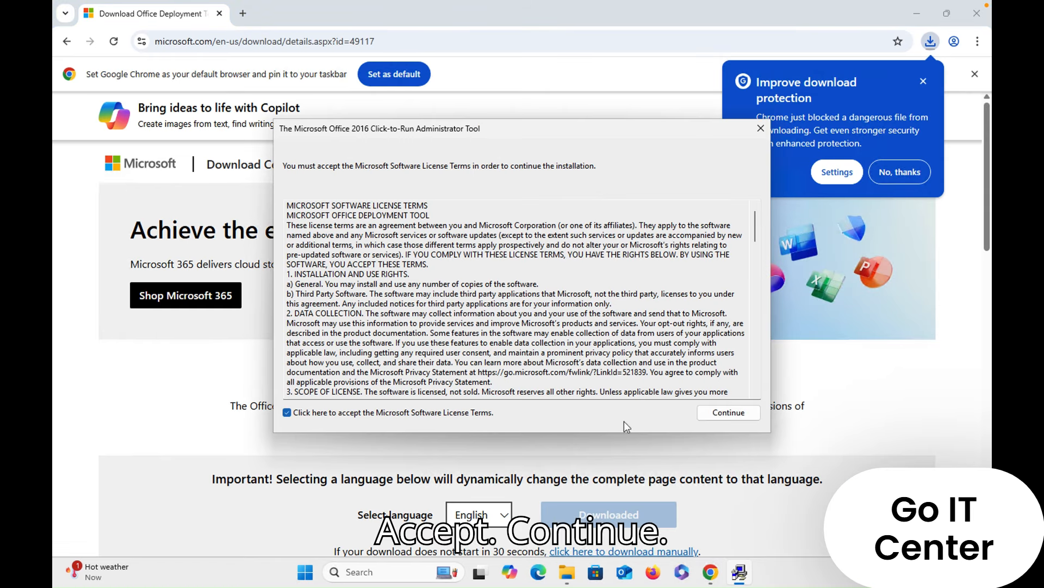
pyautogui.click(729, 414)
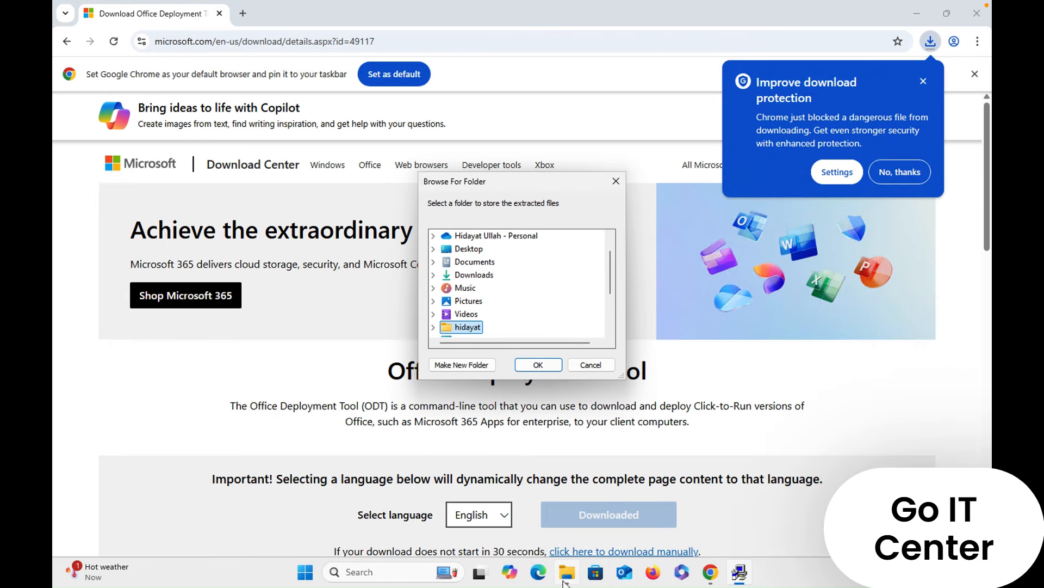
# - Extract the deployment tool files into the office folder on Local Disk (C:) and close the extraction message
pyautogui.moveTo(571, 573)
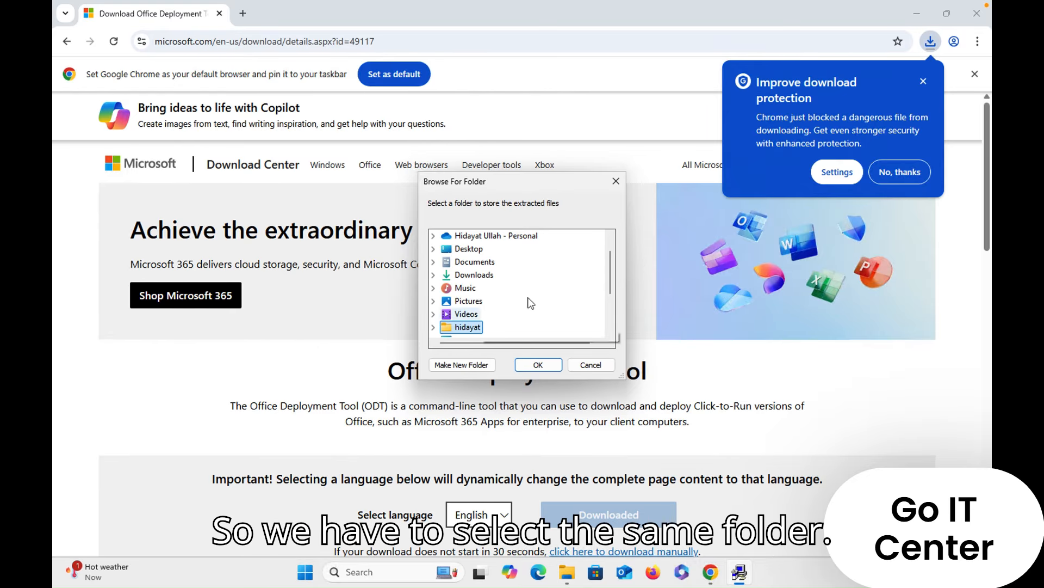
pyautogui.moveTo(609, 279); pyautogui.dragTo(610, 296)
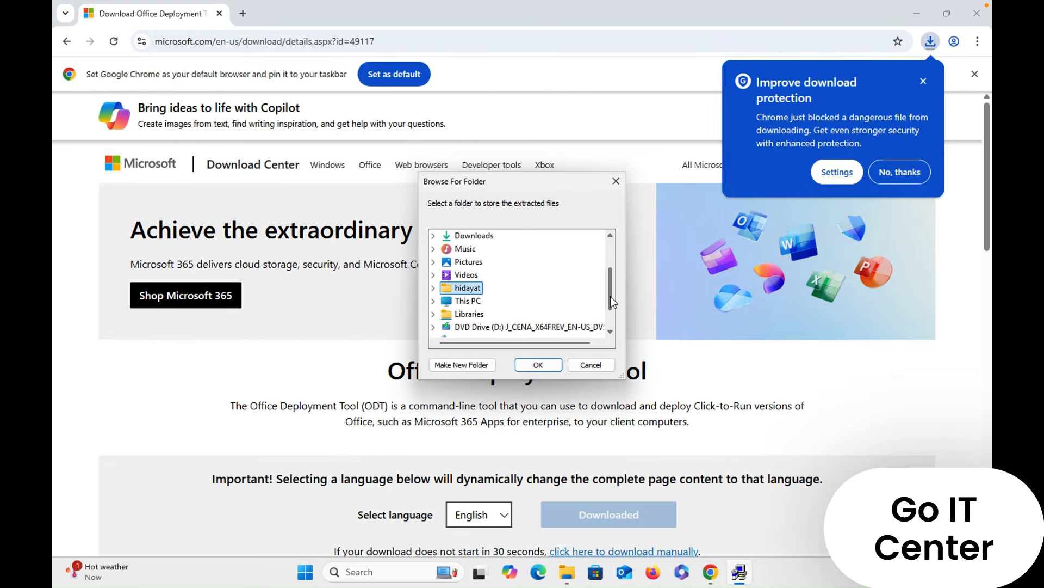
pyautogui.click(434, 301)
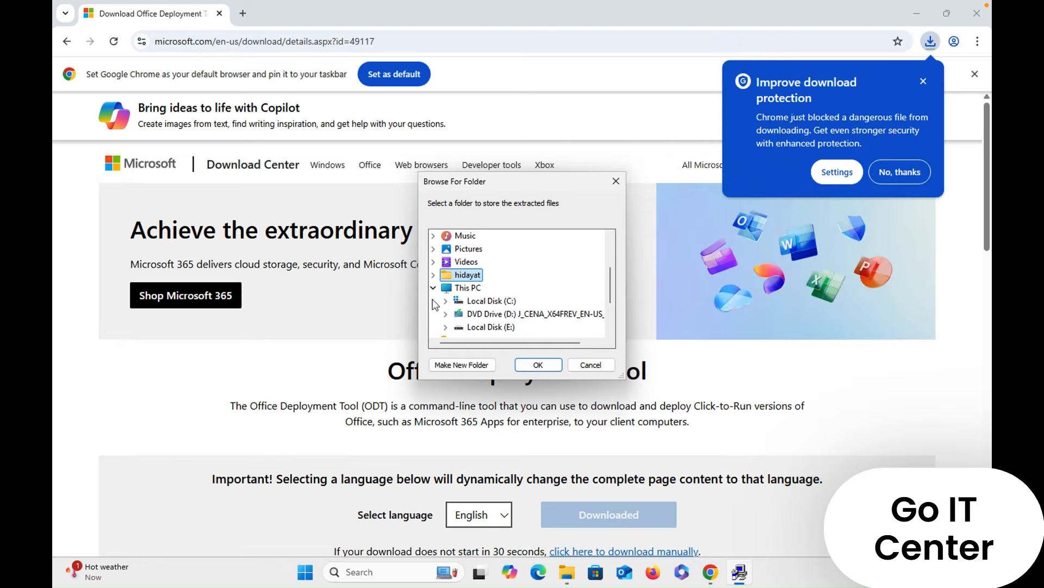
pyautogui.click(492, 301)
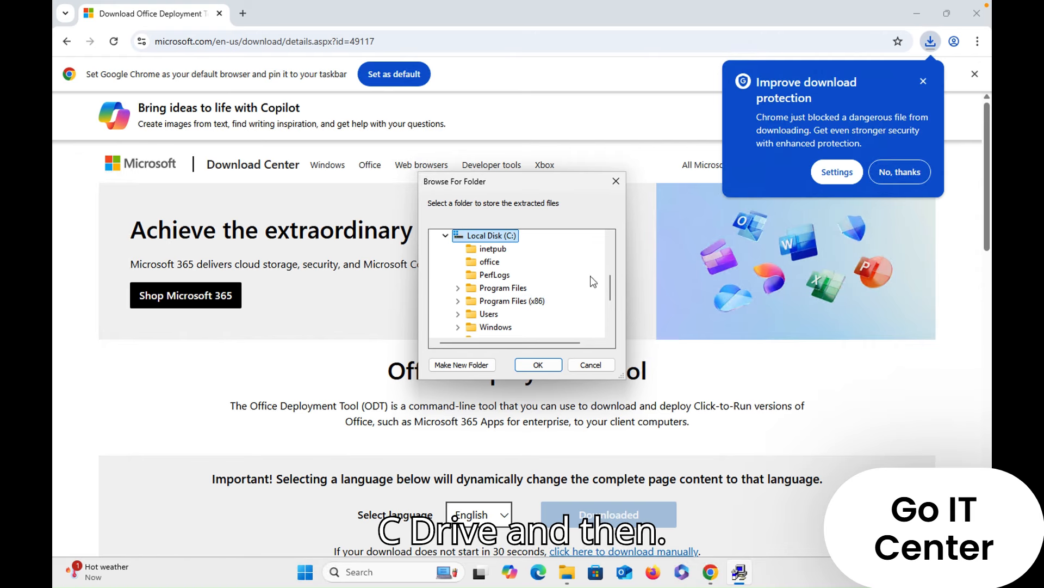
pyautogui.moveTo(609, 288)
pyautogui.mouseDown()
pyautogui.moveTo(609, 300)
pyautogui.moveTo(609, 285)
pyautogui.mouseUp()
pyautogui.click(492, 250)
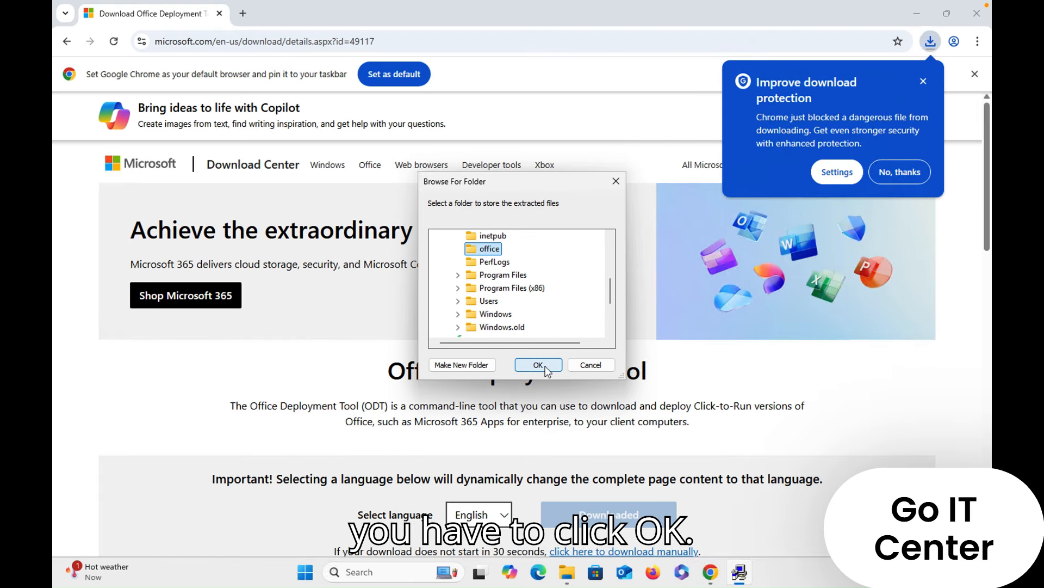
pyautogui.click(538, 365)
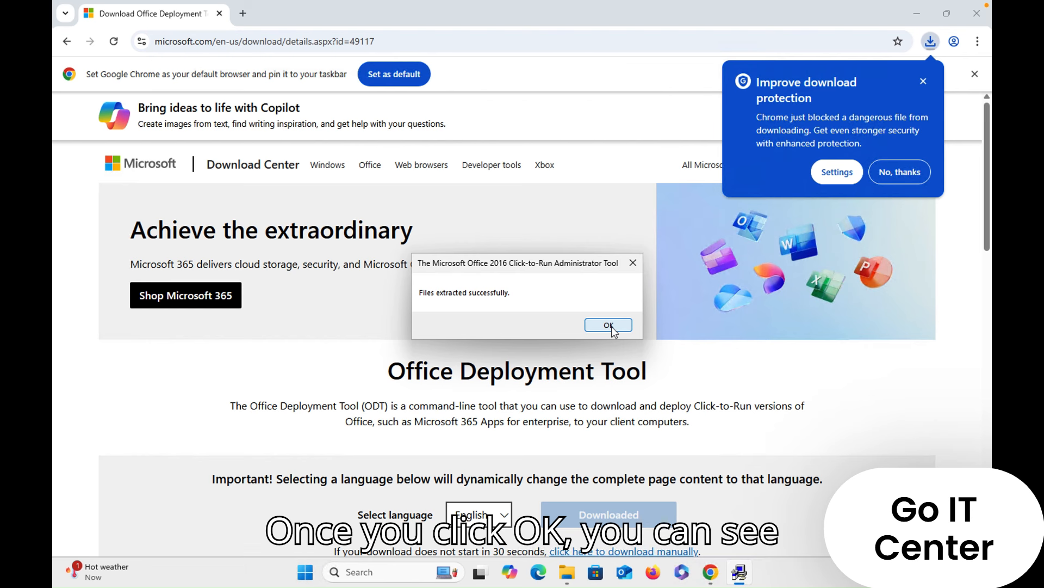
pyautogui.click(612, 328)
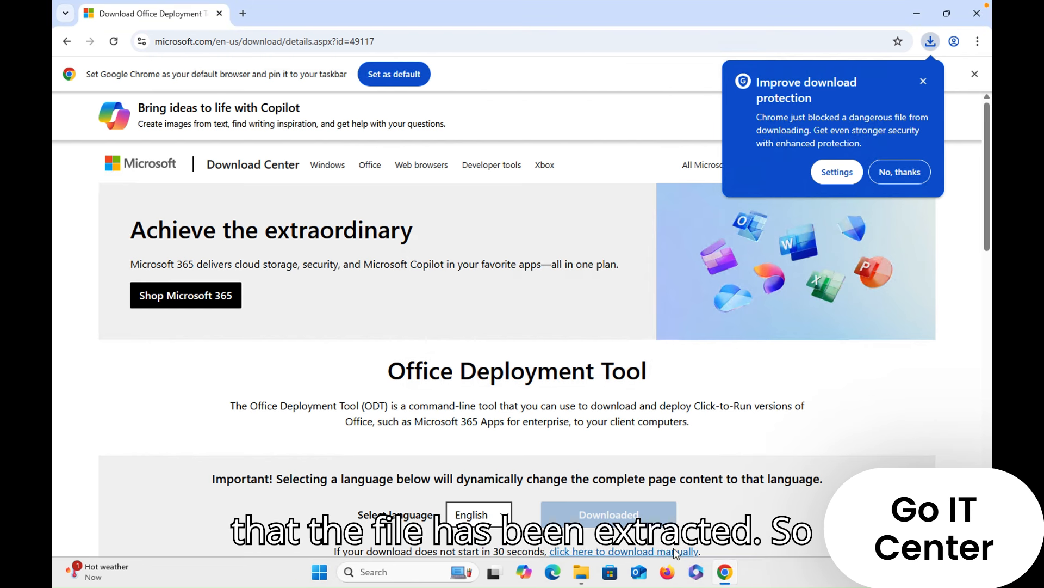
# - Permanently delete the configuration-Office365-x64 file from the office folder on the C: drive
pyautogui.click(580, 566)
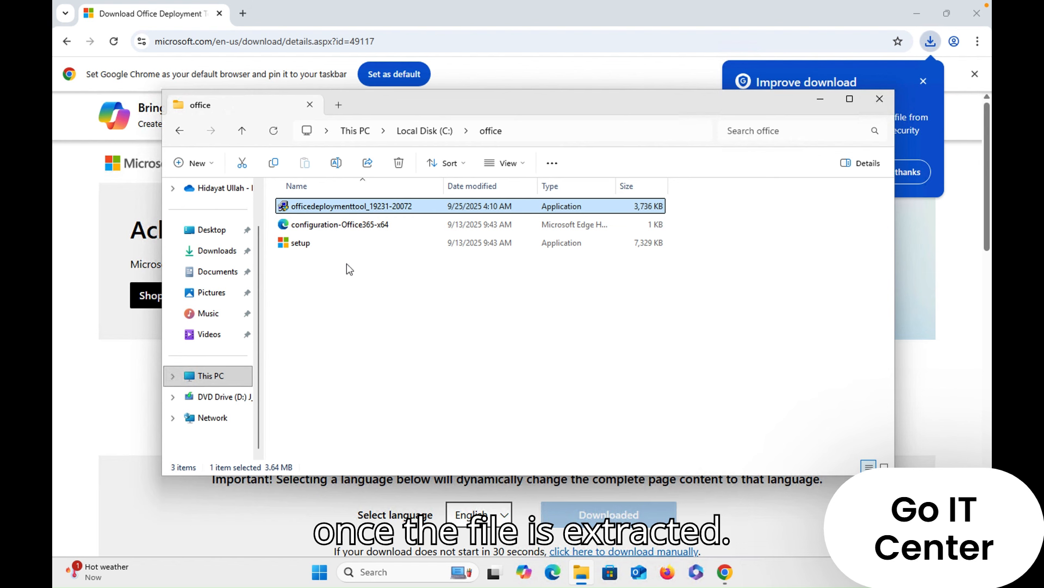
pyautogui.click(340, 224)
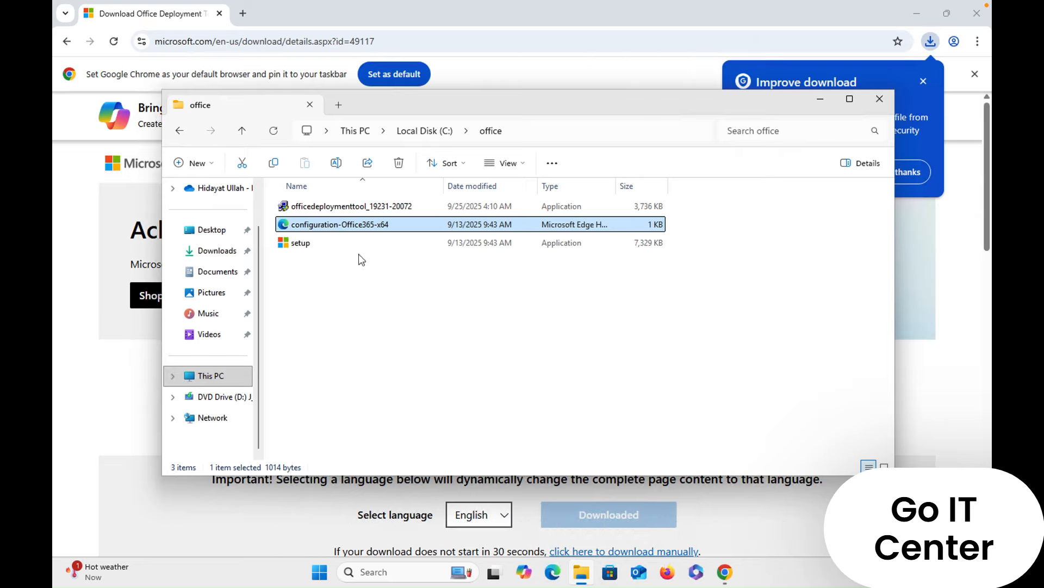
pyautogui.rightClick(347, 227)
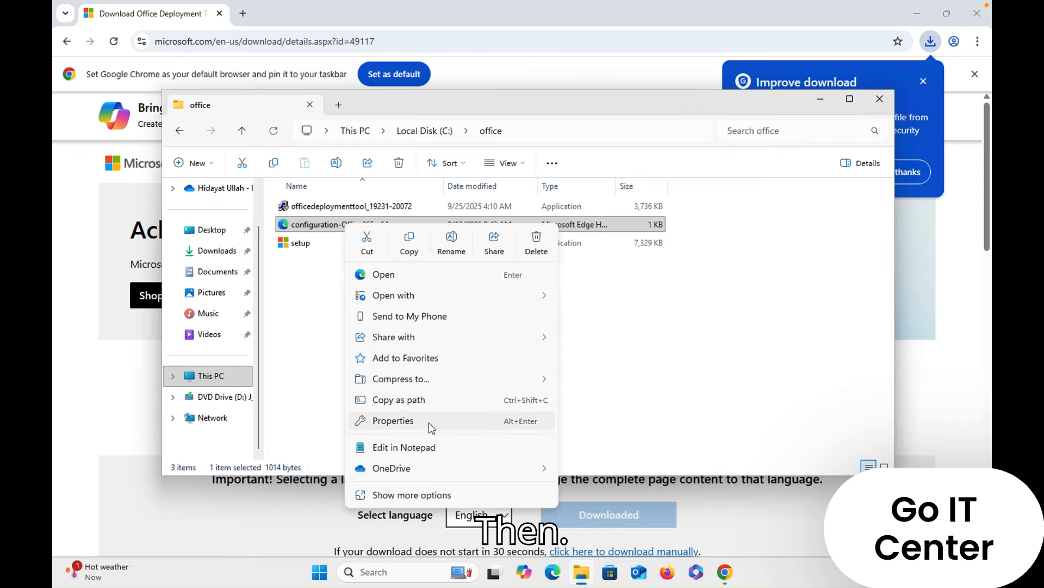
pyautogui.keyDown('shift'); pyautogui.click(536, 252); pyautogui.keyUp('shift')
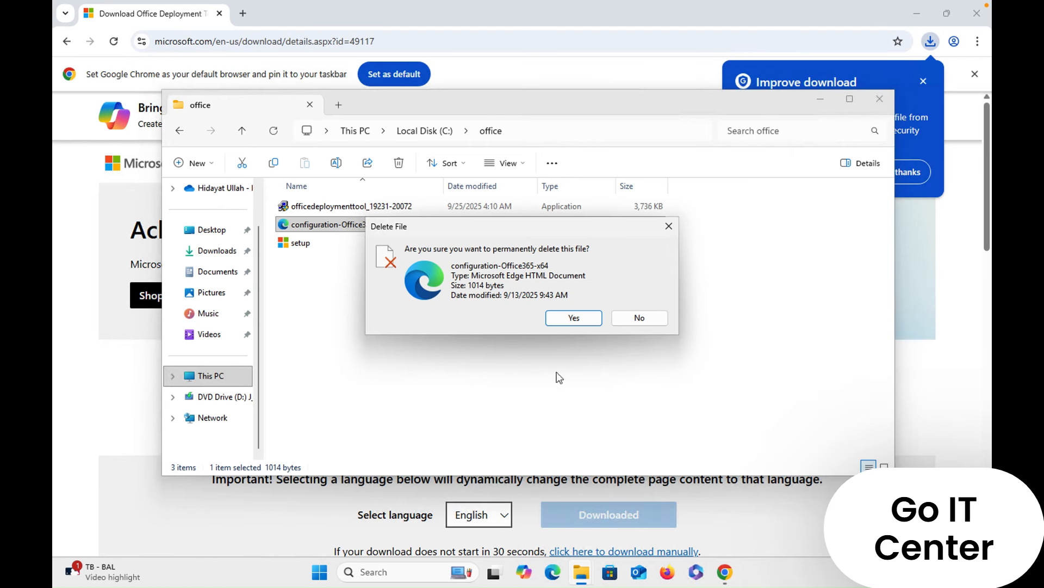
pyautogui.click(568, 321)
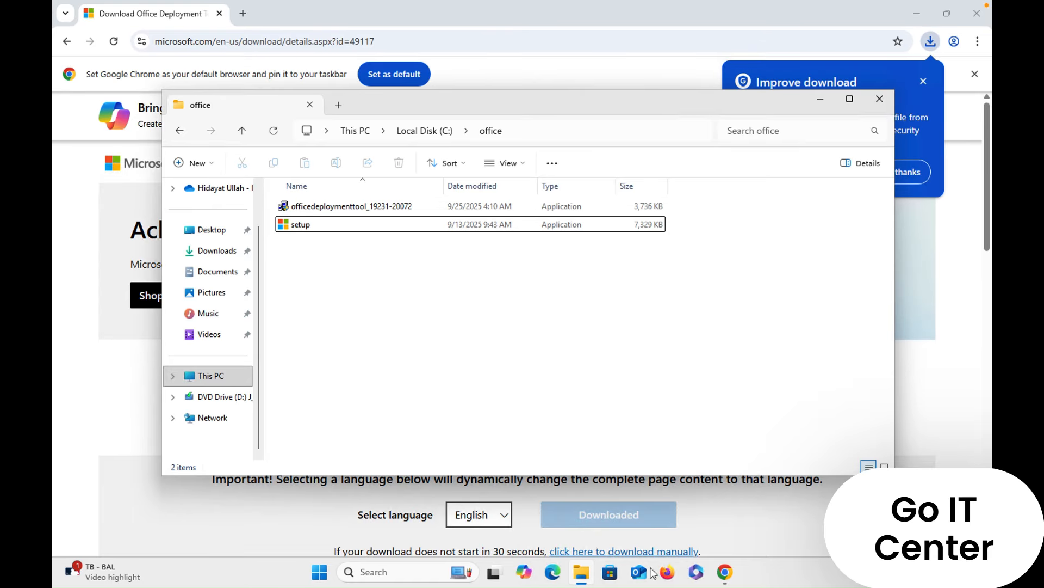
# - Search for office customization tool in a new Chrome tab and open the Office Customization Tool result from Microsoft 365 Apps admin center
pyautogui.click(727, 572)
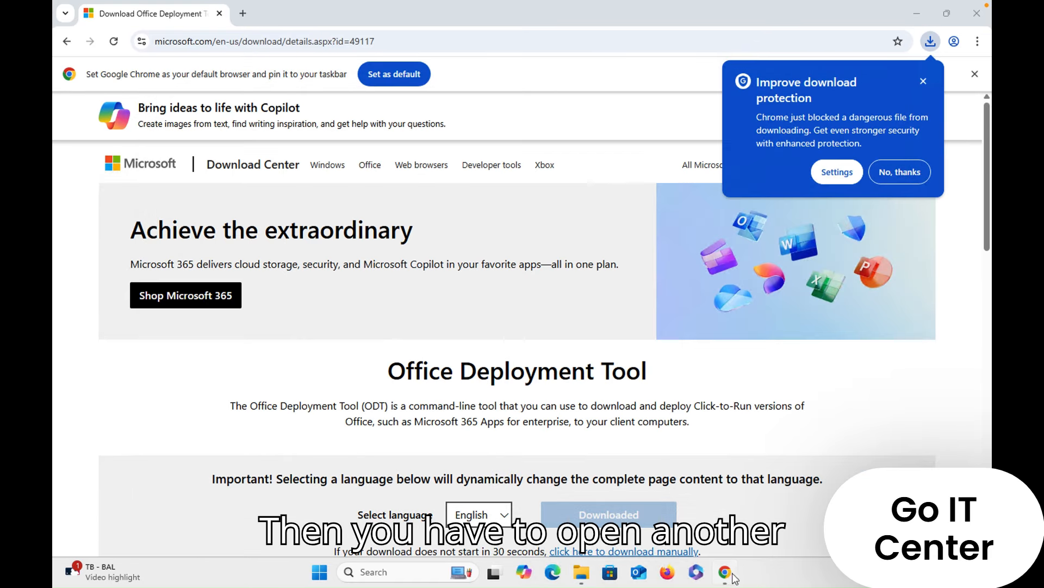
pyautogui.click(243, 13)
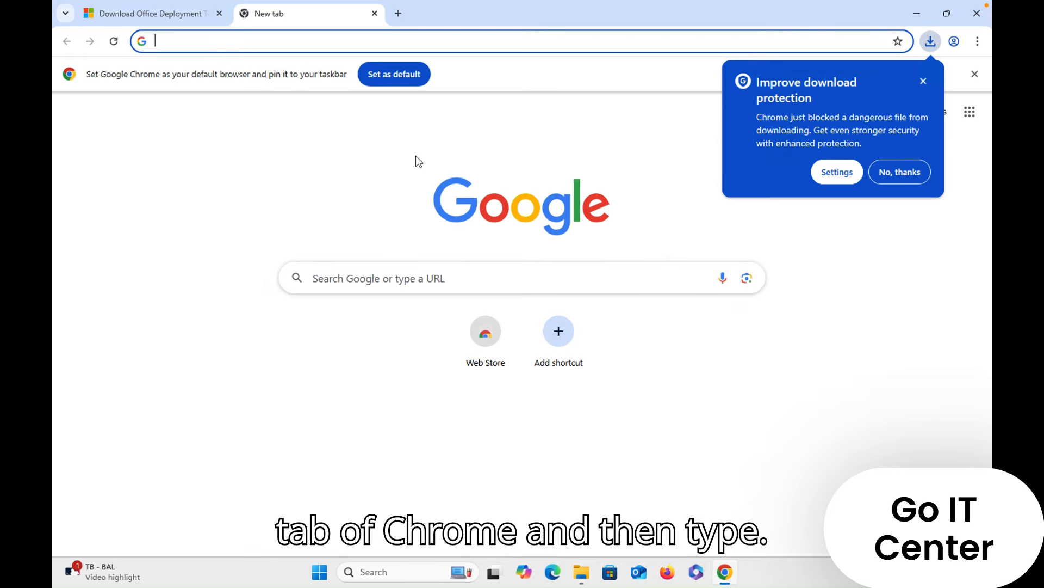
pyautogui.write('c')
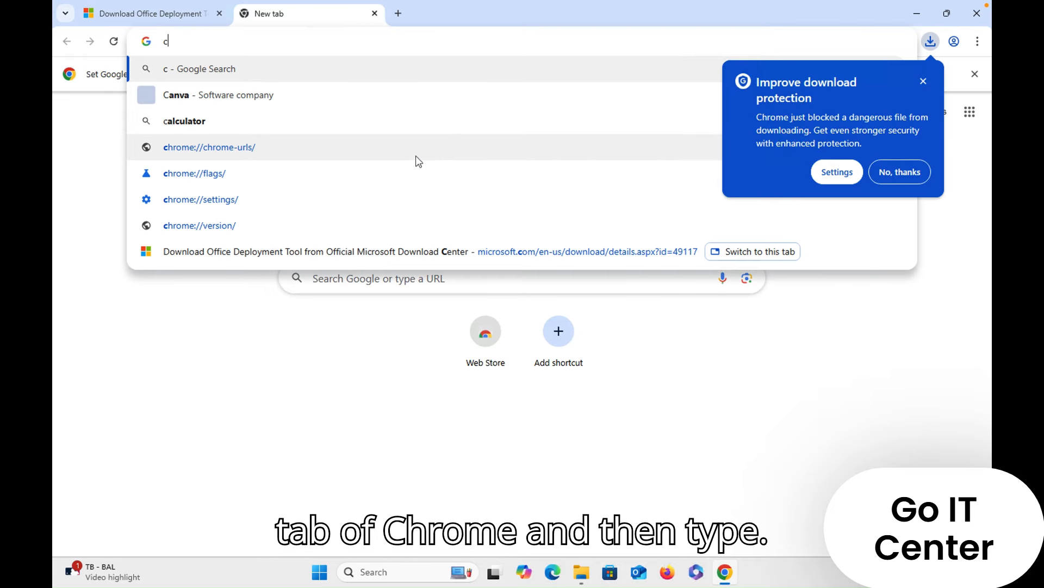
pyautogui.press('BackSpace')
pyautogui.write('office deployment tool')
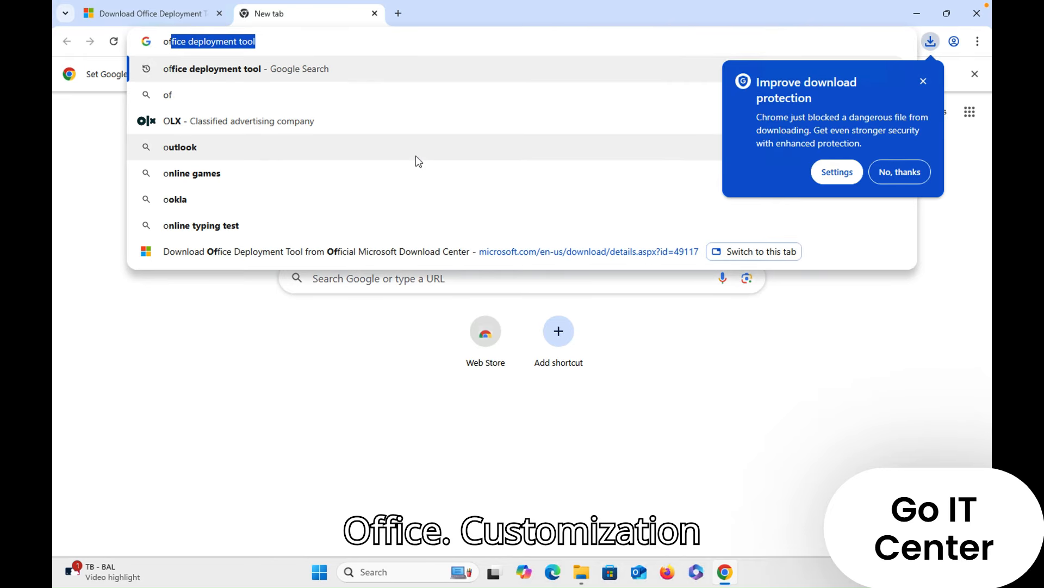
pyautogui.press('Down')
pyautogui.press('Down')
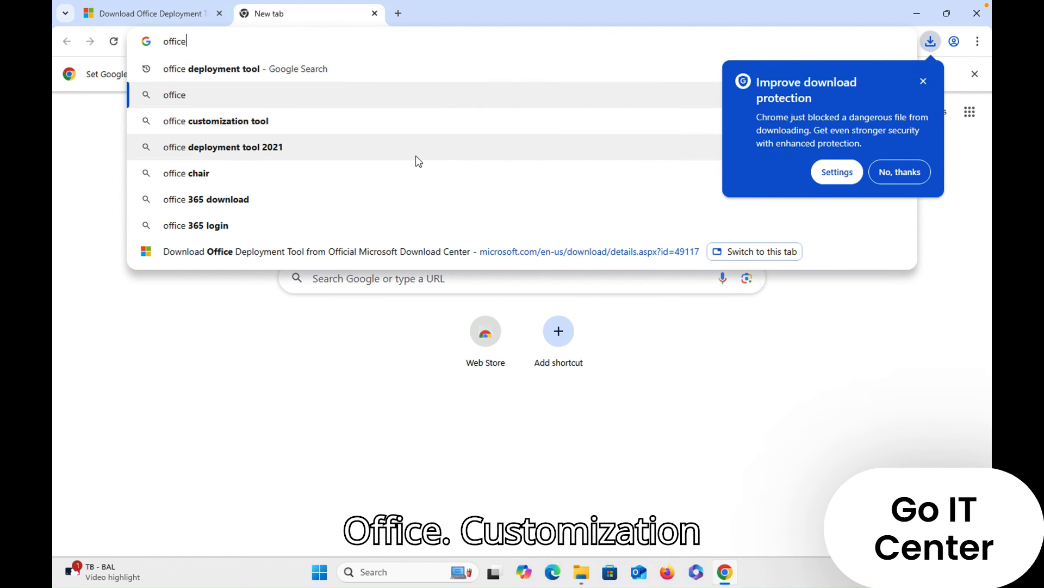
pyautogui.press('Return')
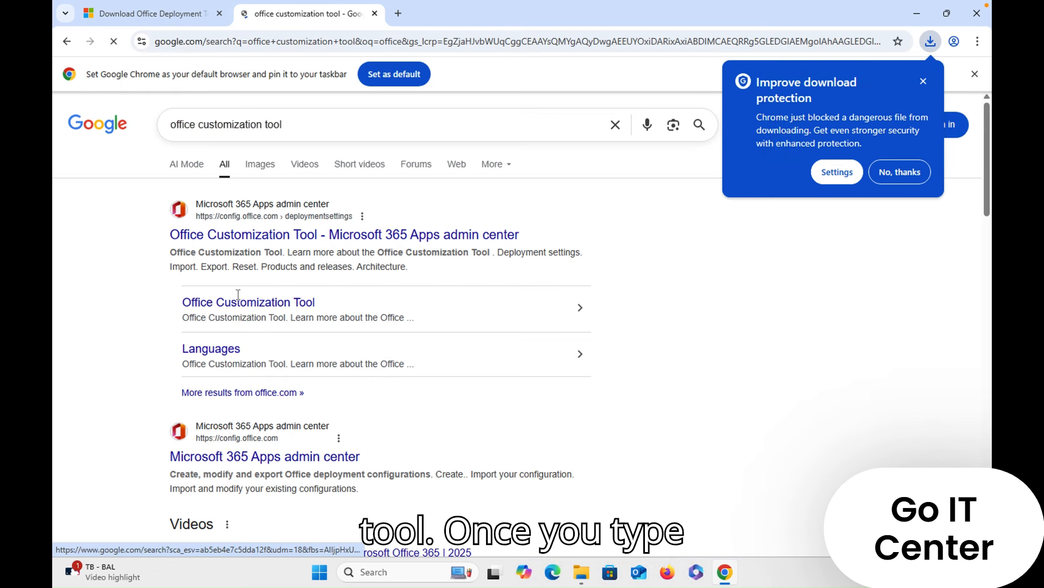
pyautogui.click(912, 173)
pyautogui.click(387, 235)
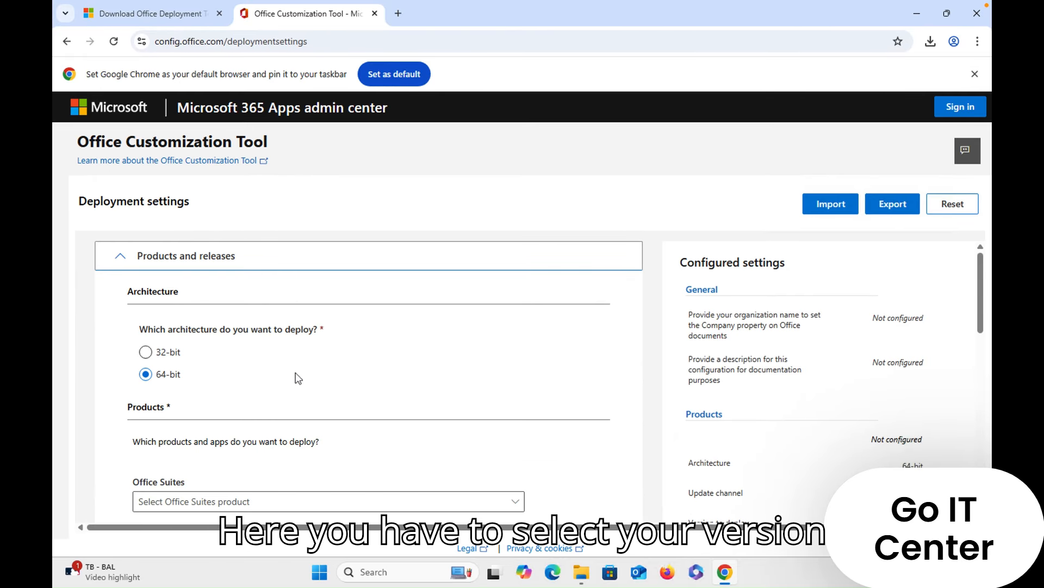
# - Choose Office LTSC Professional Plus 2024 - Volume License as the Office suite to deploy
pyautogui.scroll(-2, 337, 379)
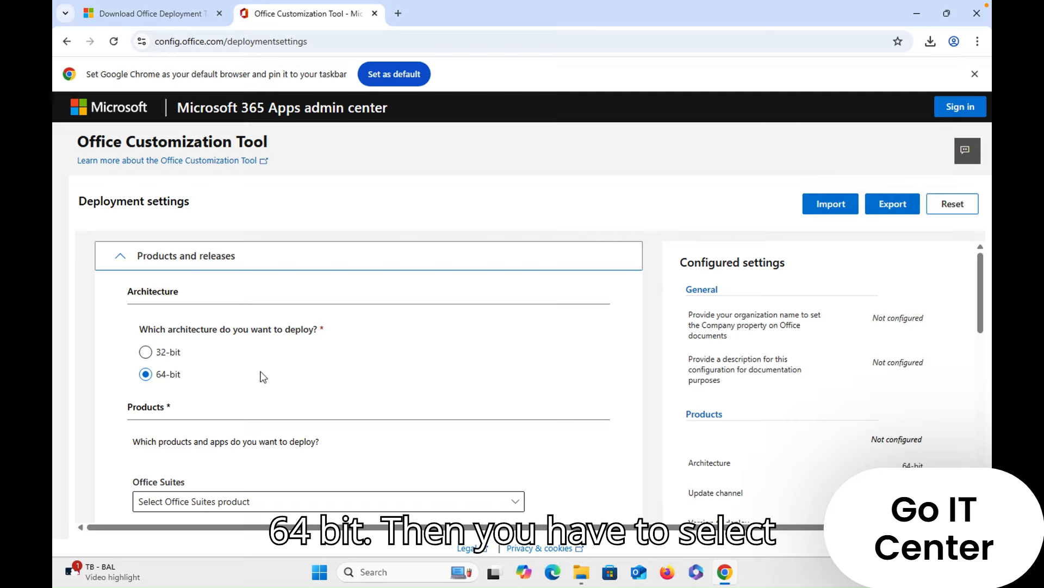
pyautogui.scroll(-3, 299, 389)
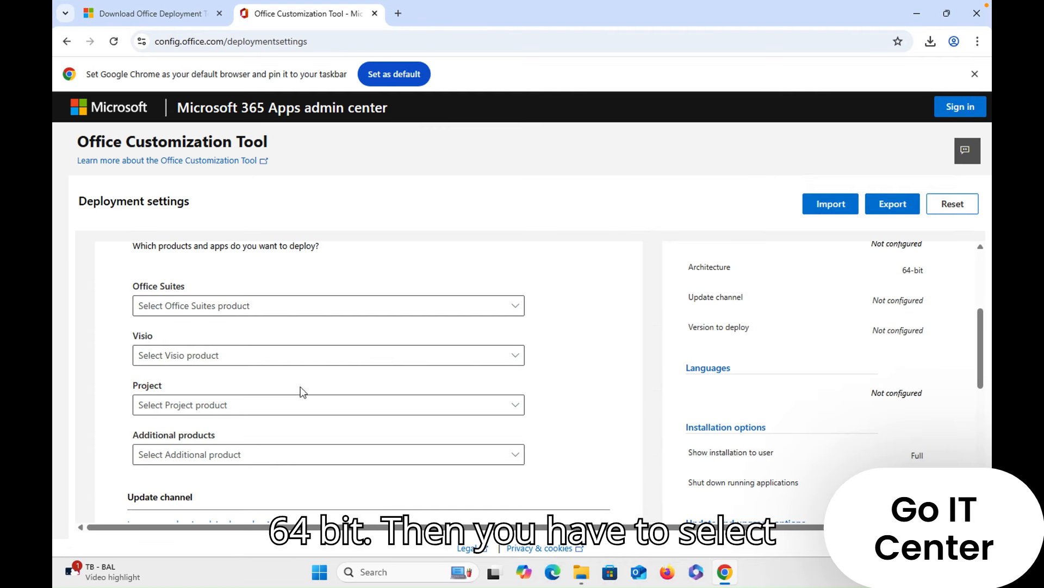
pyautogui.click(234, 310)
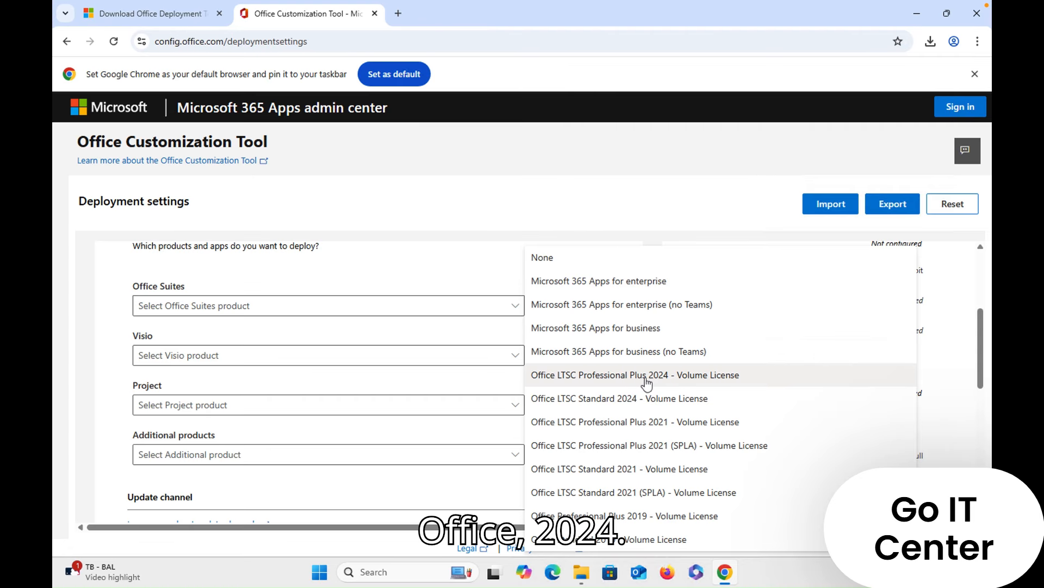
pyautogui.click(675, 380)
# - Exclude Access and OneDrive Desktop from the deployed apps and continue to the language settings
pyautogui.scroll(-3, 310, 396)
pyautogui.scroll(-1, 315, 406)
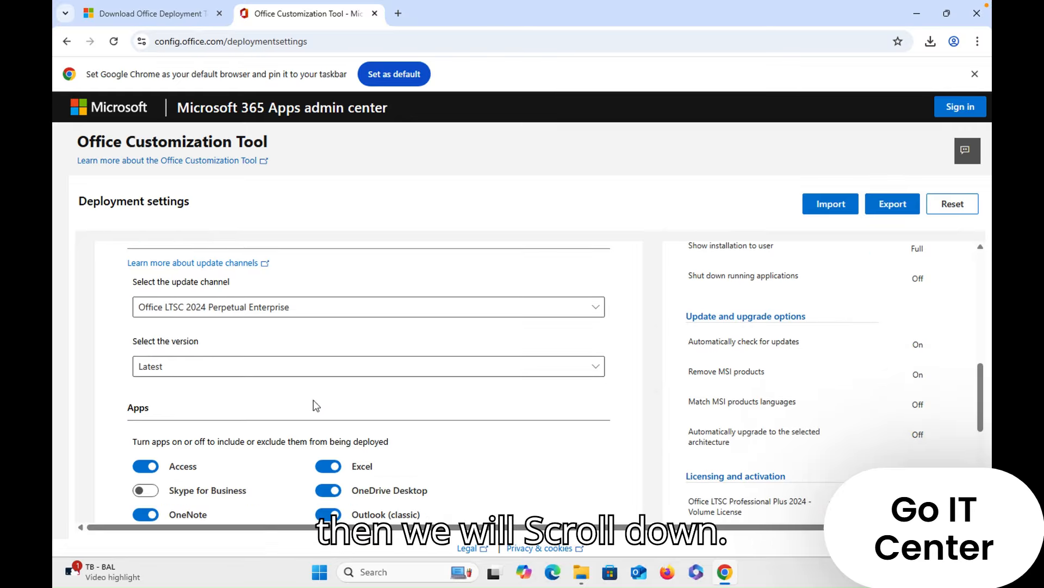
pyautogui.scroll(-3, 316, 406)
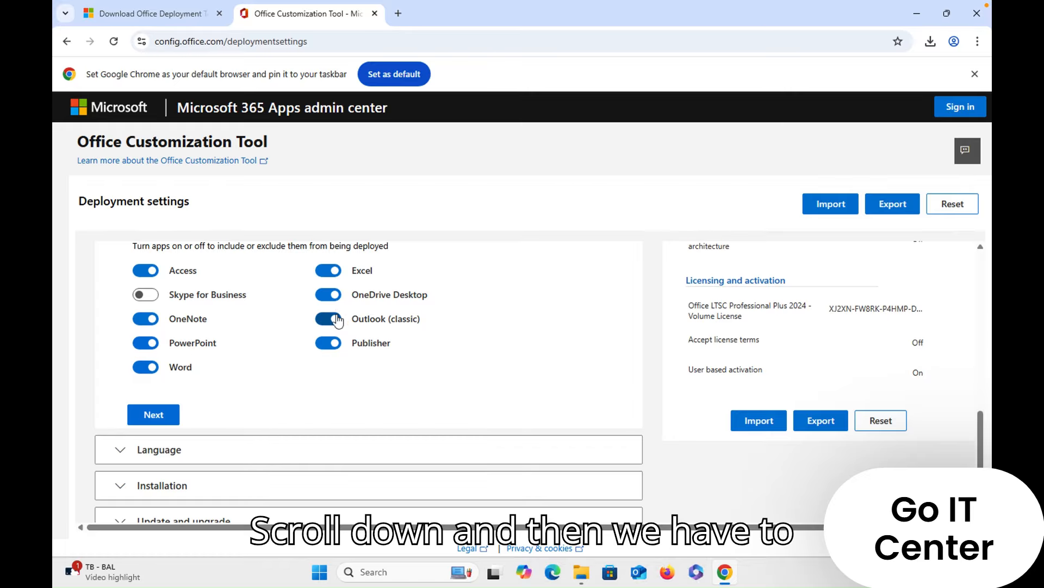
pyautogui.click(145, 270)
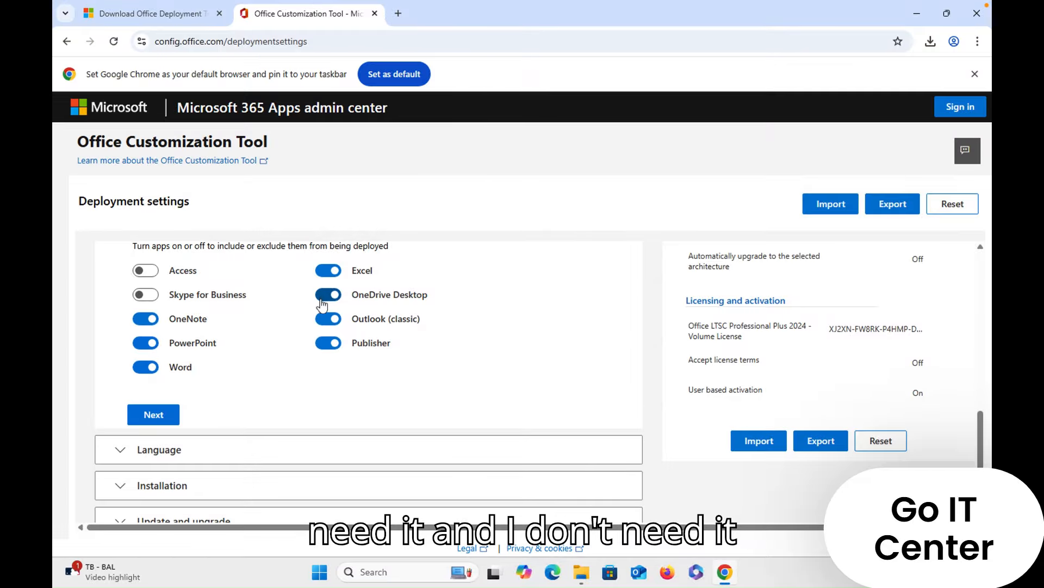
pyautogui.click(324, 298)
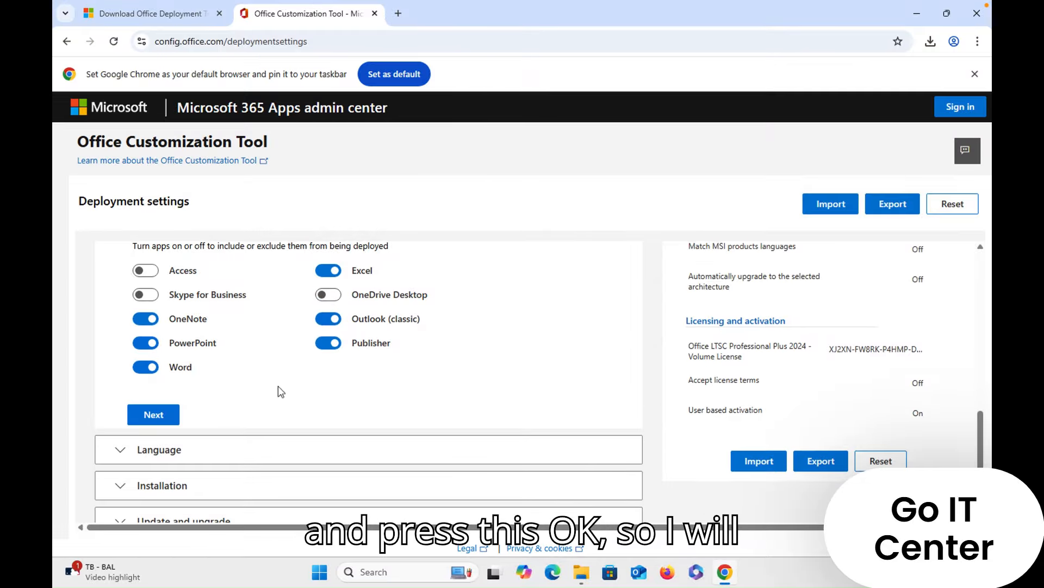
pyautogui.click(174, 417)
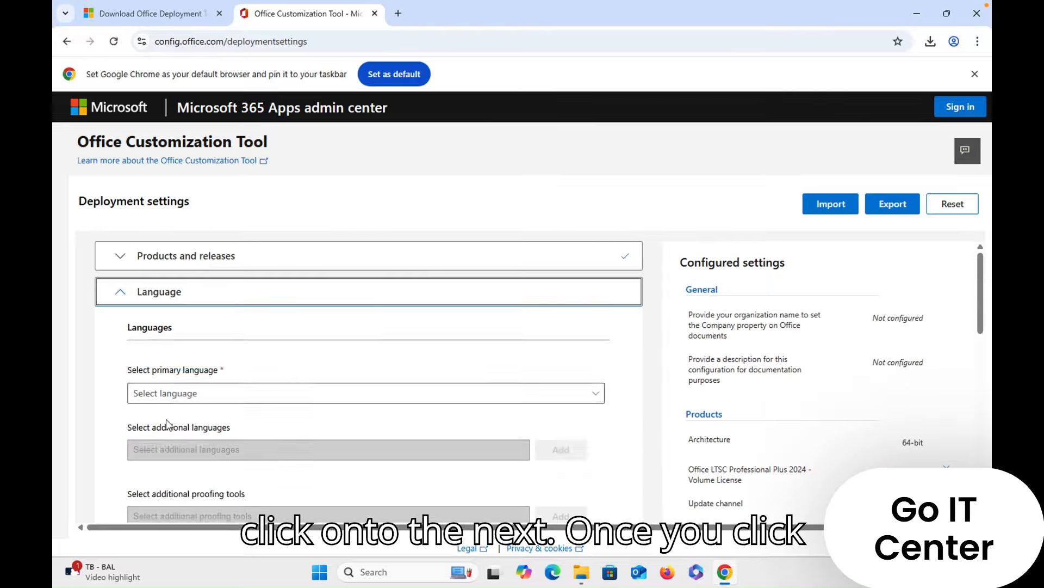
# - Set the primary language to English (United States) and continue to the installation settings
pyautogui.scroll(-1, 315, 413)
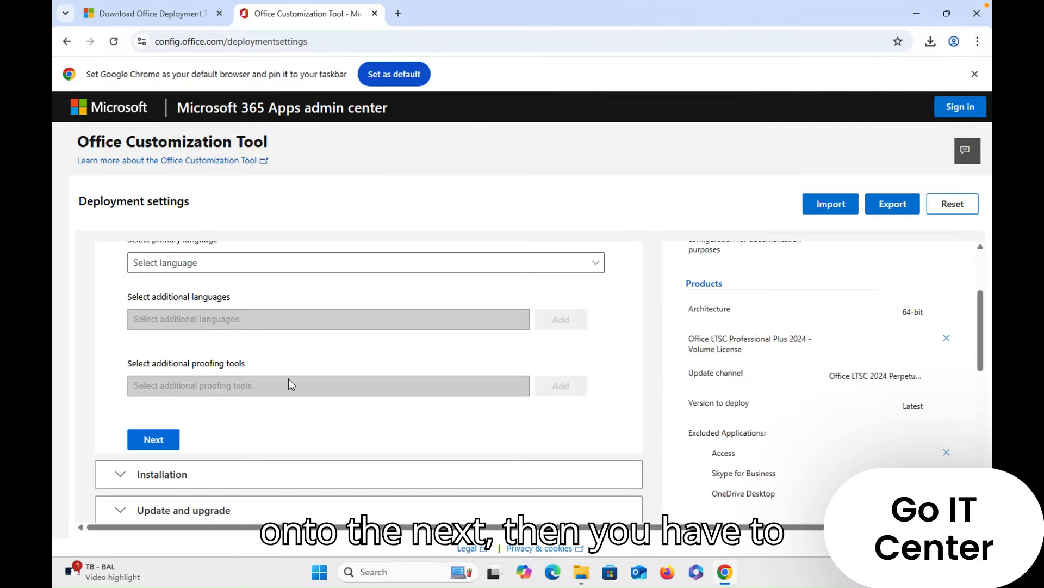
pyautogui.click(256, 328)
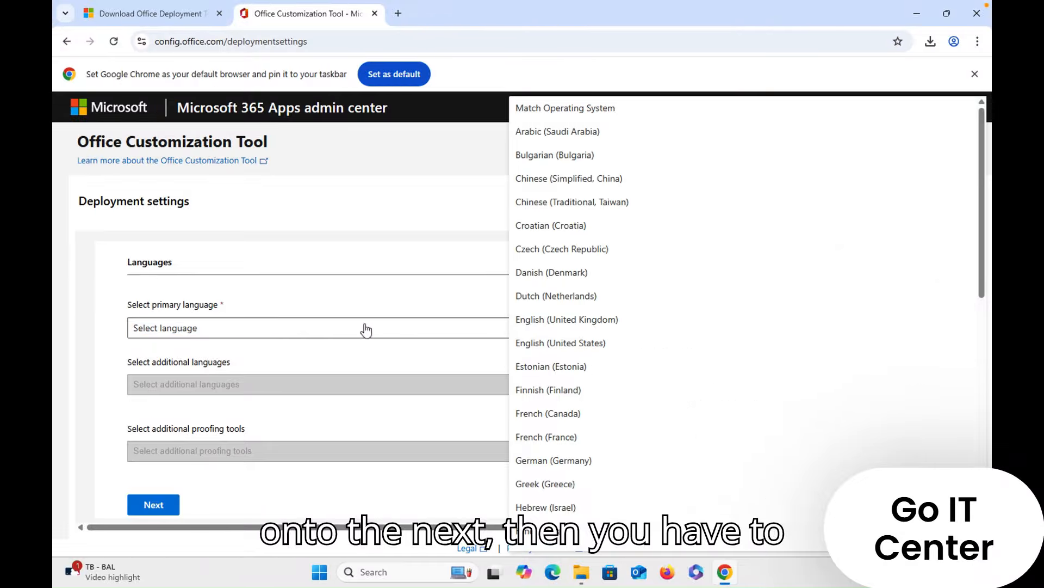
pyautogui.click(583, 342)
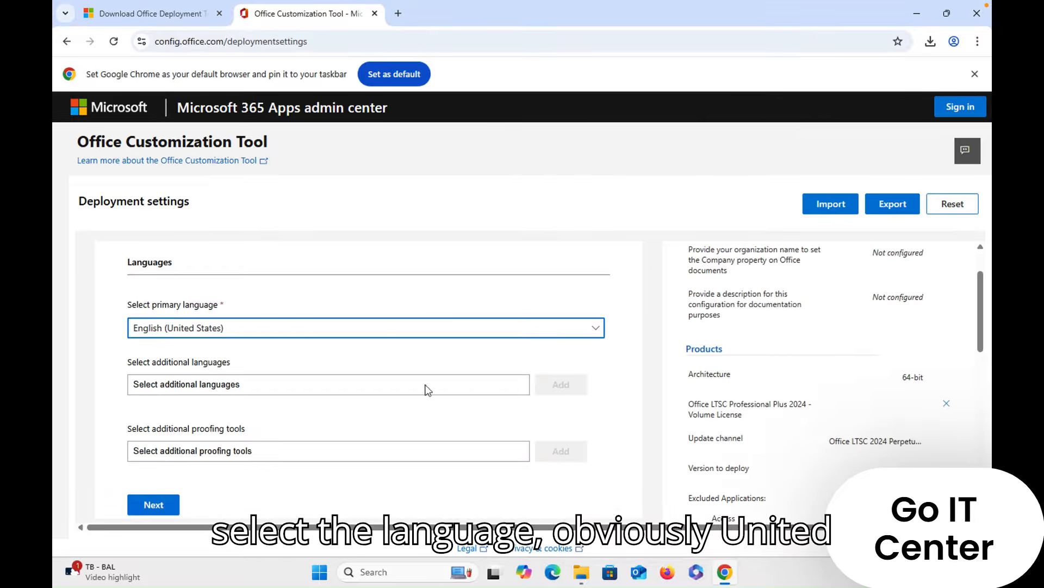
pyautogui.scroll(-3, 377, 410)
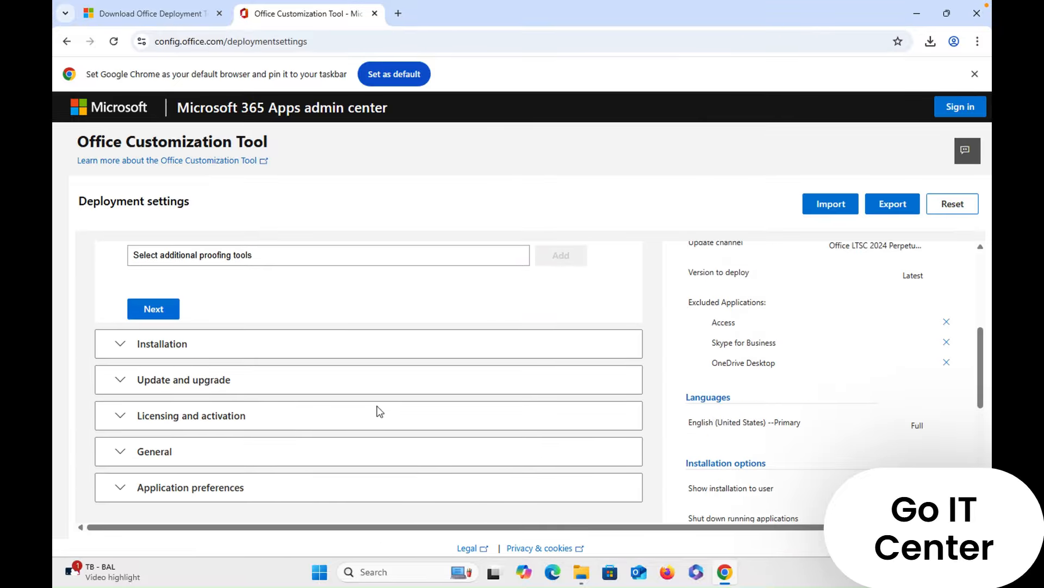
pyautogui.scroll(3, 334, 373)
pyautogui.scroll(-3, 313, 392)
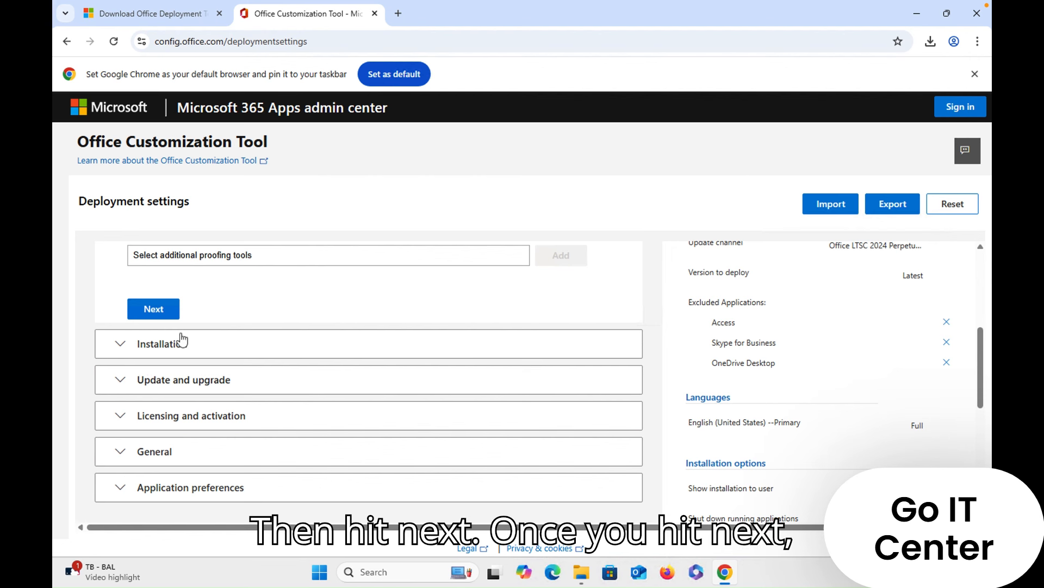
pyautogui.click(149, 310)
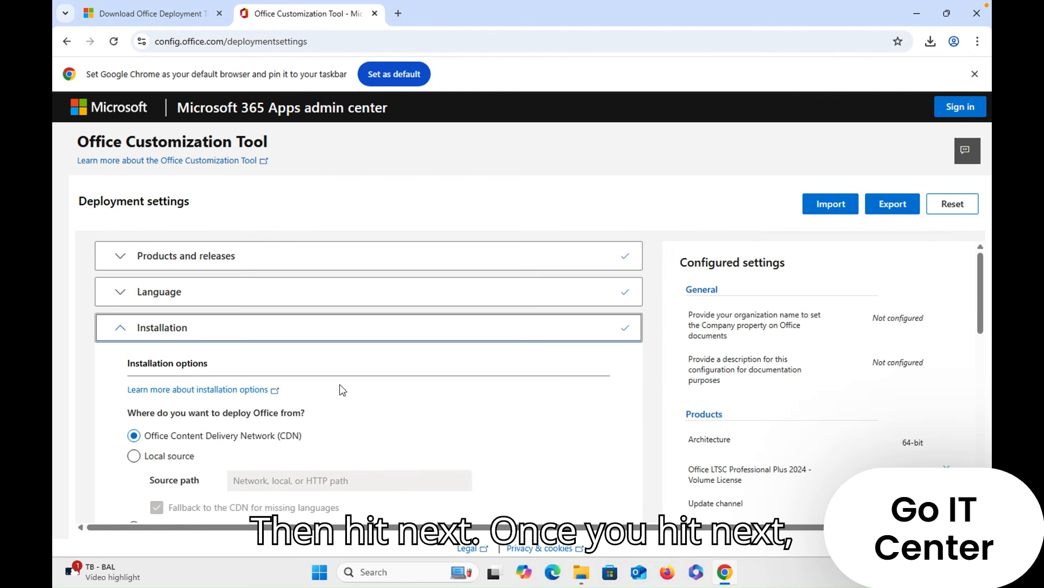
# - Keep Office Content Delivery Network (CDN) as the installation source and continue to the update and upgrade settings
pyautogui.scroll(-2, 327, 381)
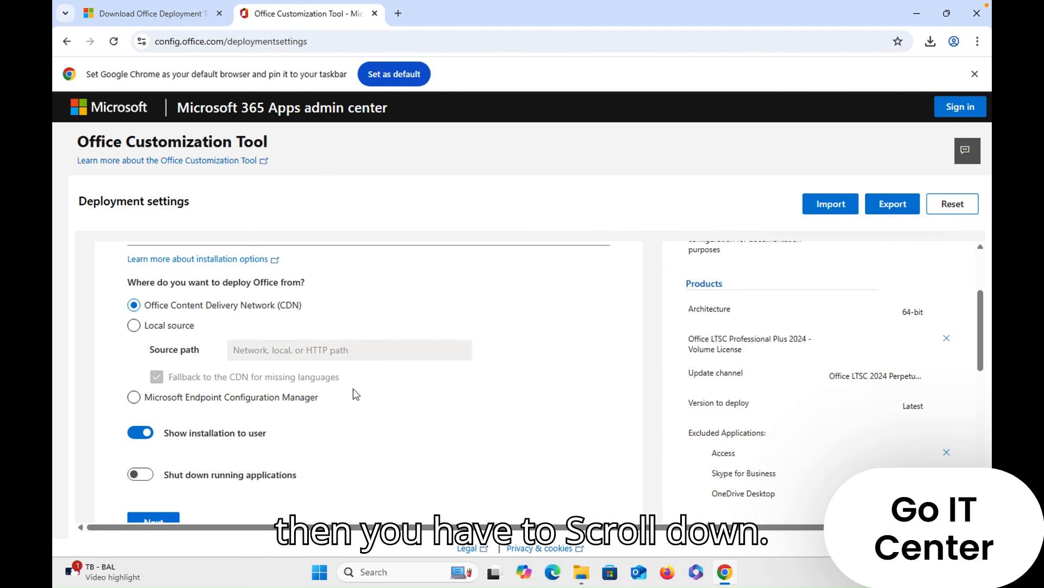
pyautogui.scroll(-3, 354, 388)
pyautogui.scroll(3, 353, 388)
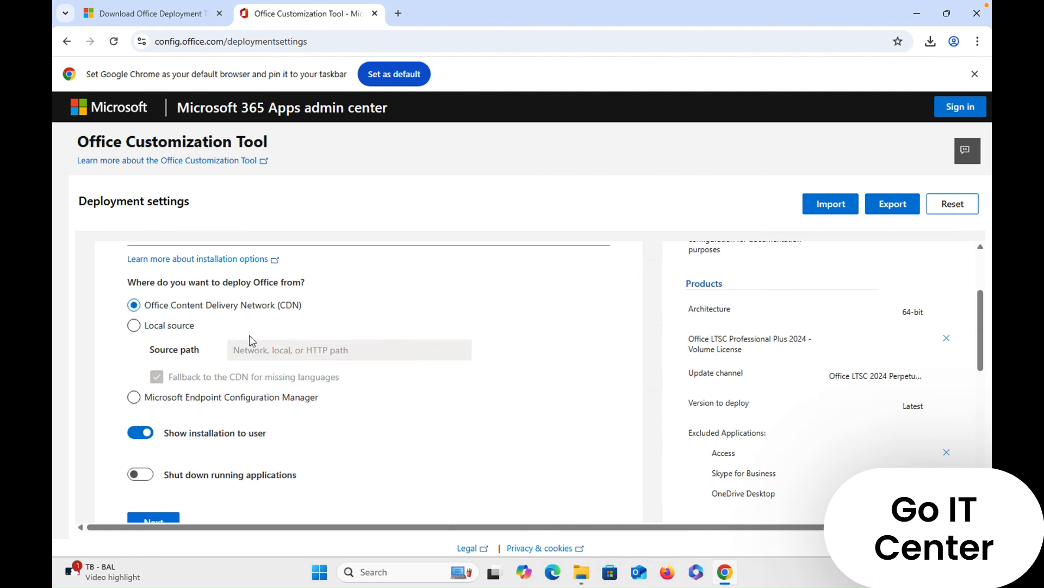
pyautogui.scroll(-2, 329, 443)
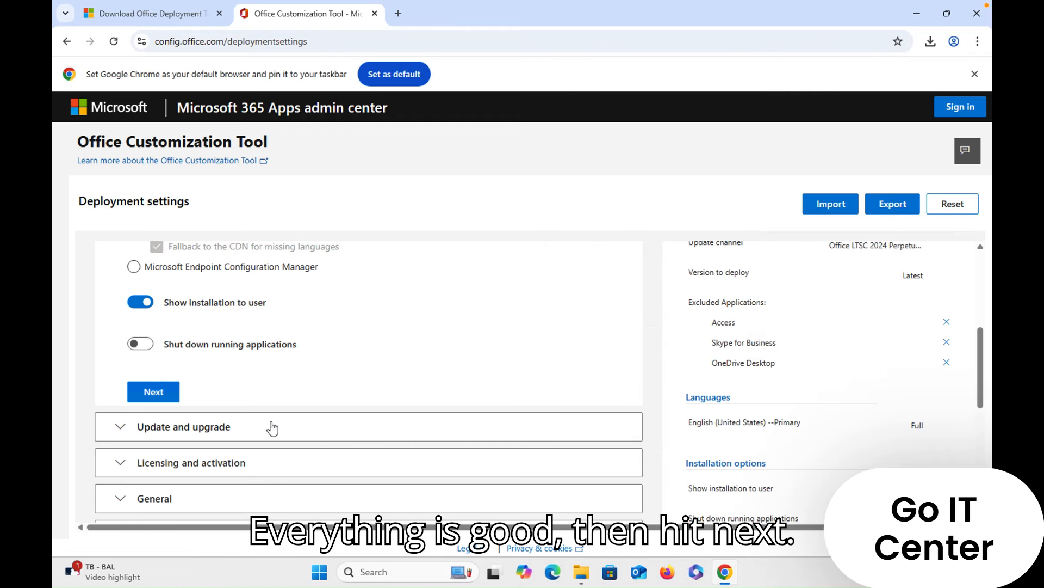
pyautogui.click(168, 397)
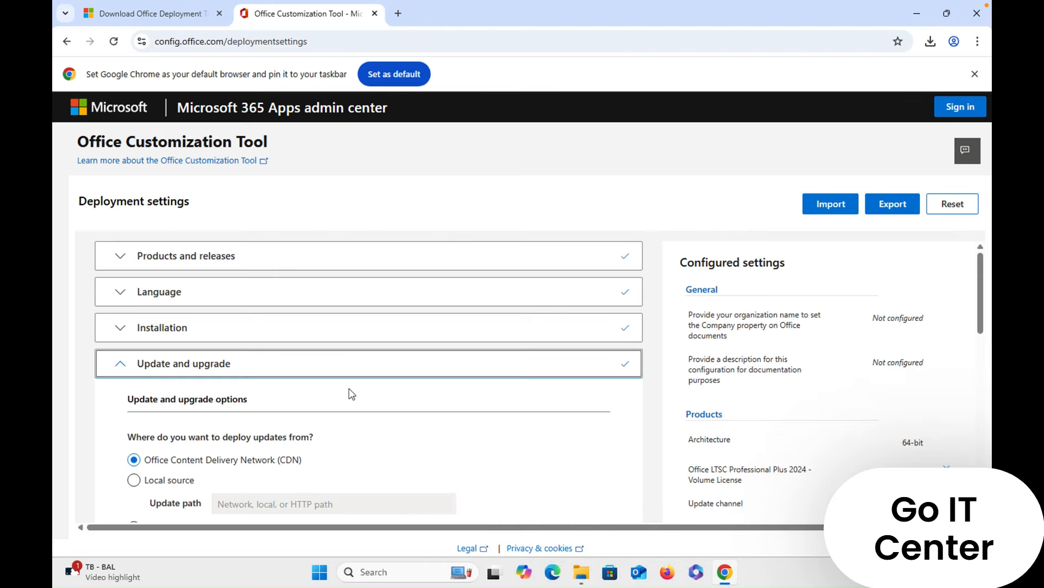
# - Turn off uninstalling any MSI versions of Office, including Visio and Project, and continue to the licensing and activation settings
pyautogui.scroll(-3, 348, 387)
pyautogui.scroll(-2, 348, 387)
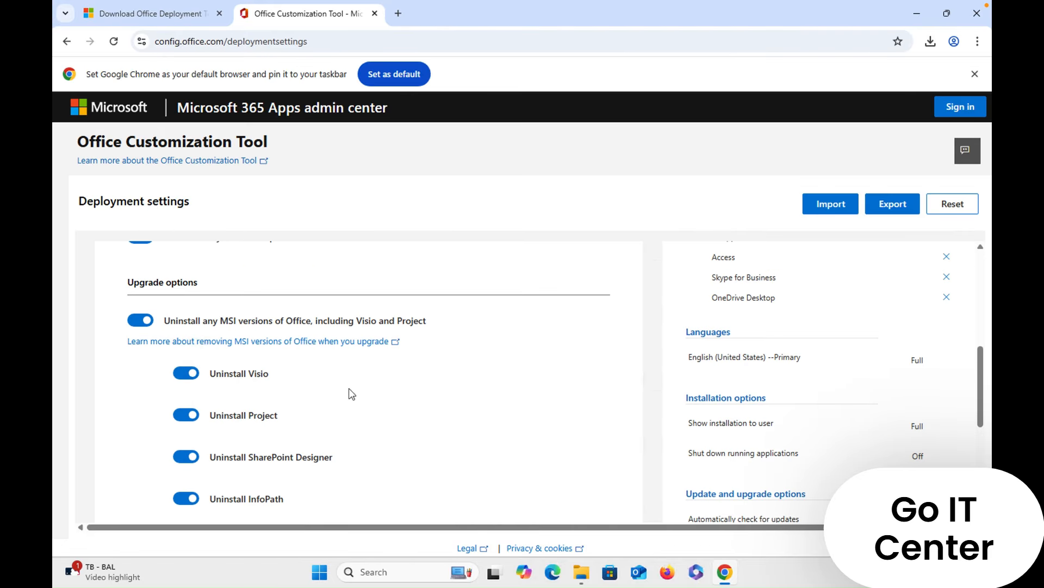
pyautogui.click(141, 324)
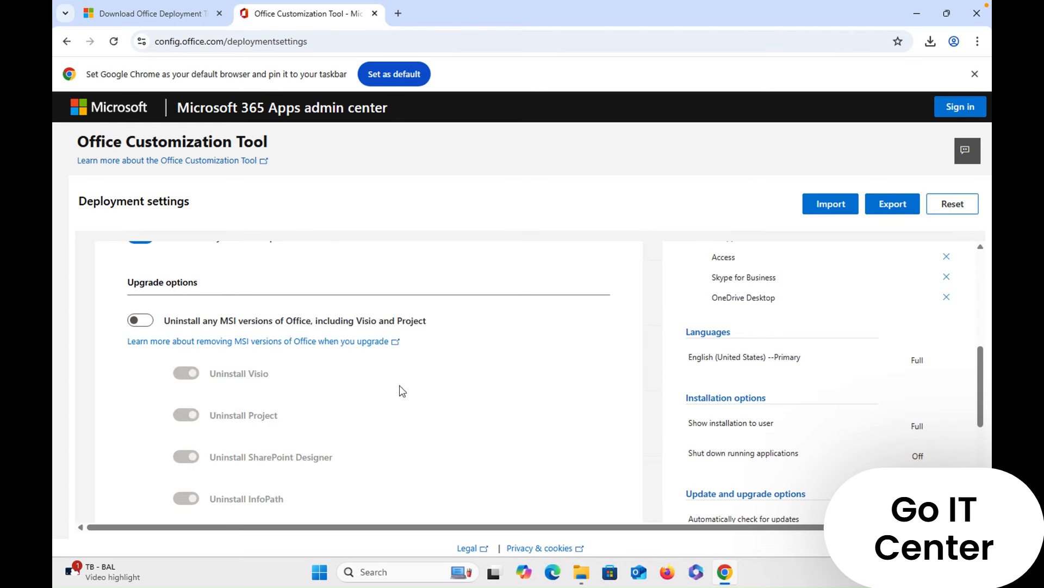
pyautogui.scroll(2, 434, 399)
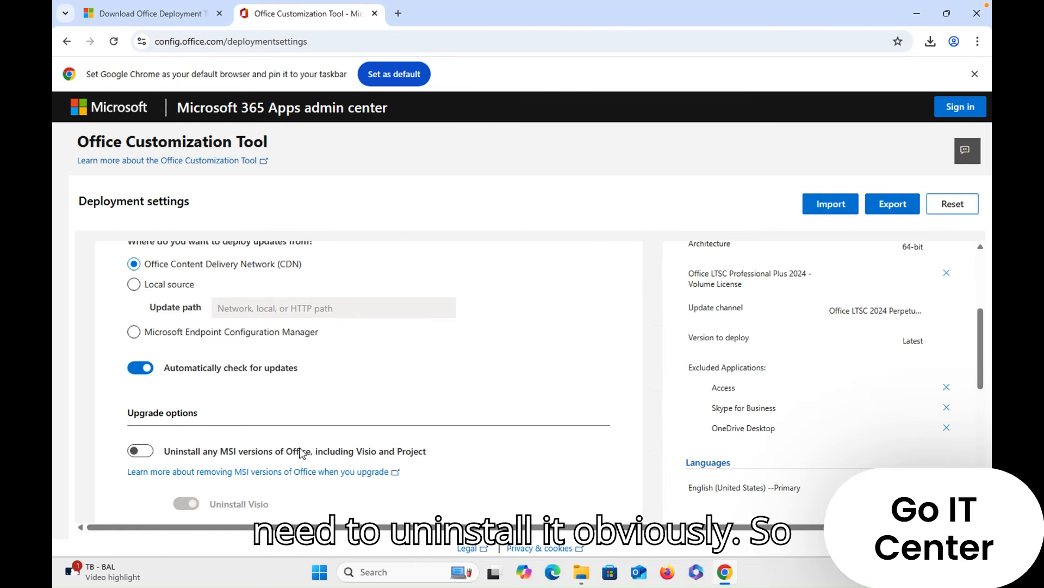
pyautogui.scroll(-3, 303, 452)
pyautogui.scroll(-2, 303, 452)
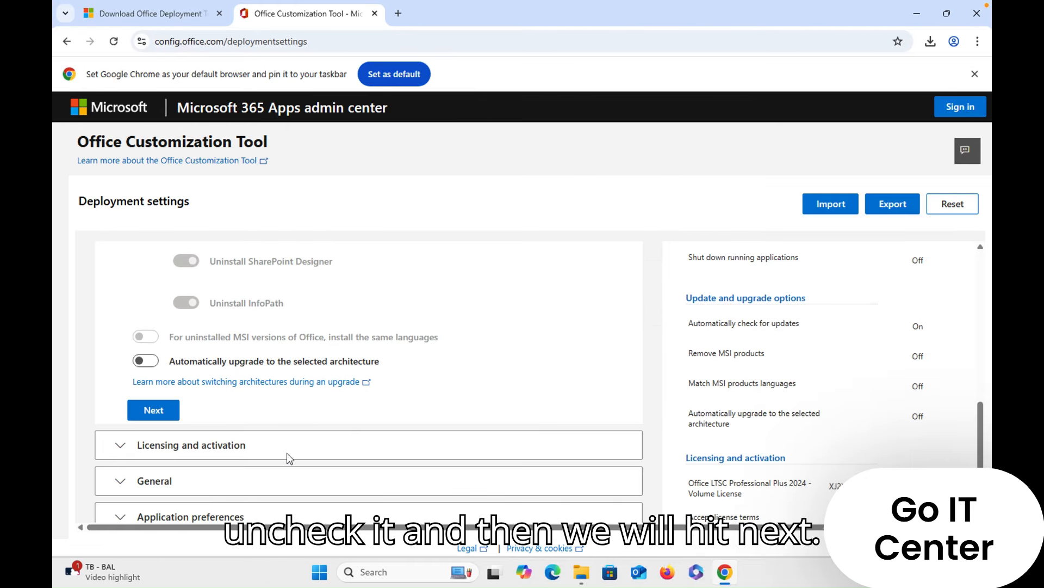
pyautogui.click(158, 415)
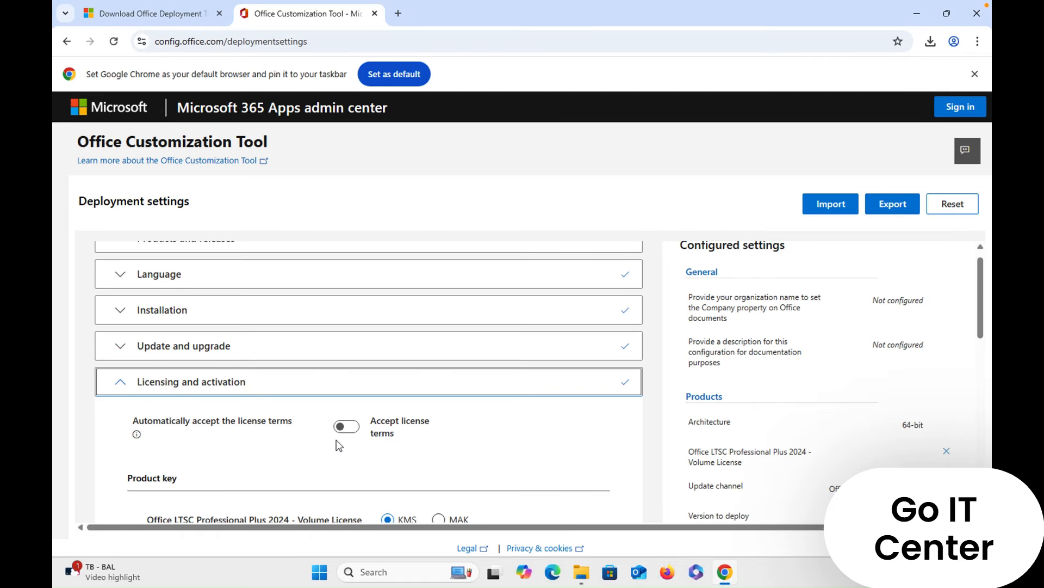
# - Keep the default licensing and activation options, leave the General fields blank, and continue to the application preferences
pyautogui.scroll(-3, 338, 445)
pyautogui.scroll(-2, 337, 445)
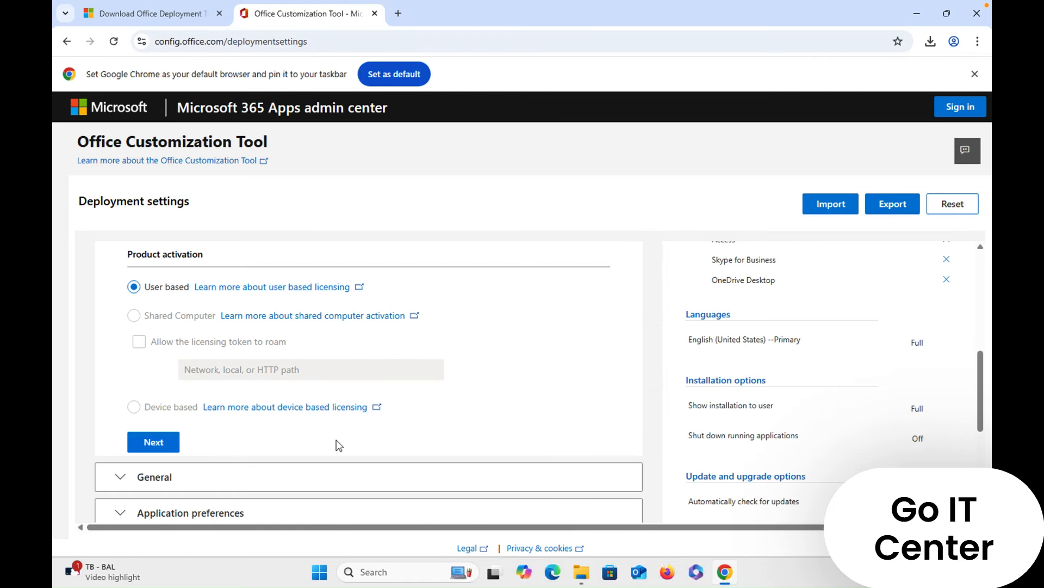
pyautogui.click(169, 442)
pyautogui.scroll(-3, 299, 439)
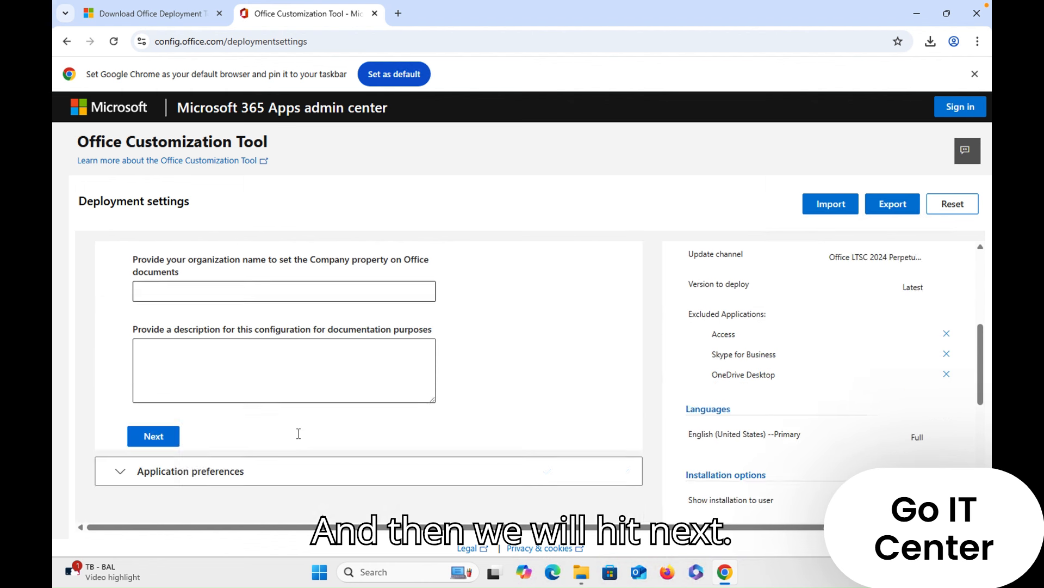
pyautogui.scroll(4, 249, 439)
pyautogui.scroll(-5, 250, 435)
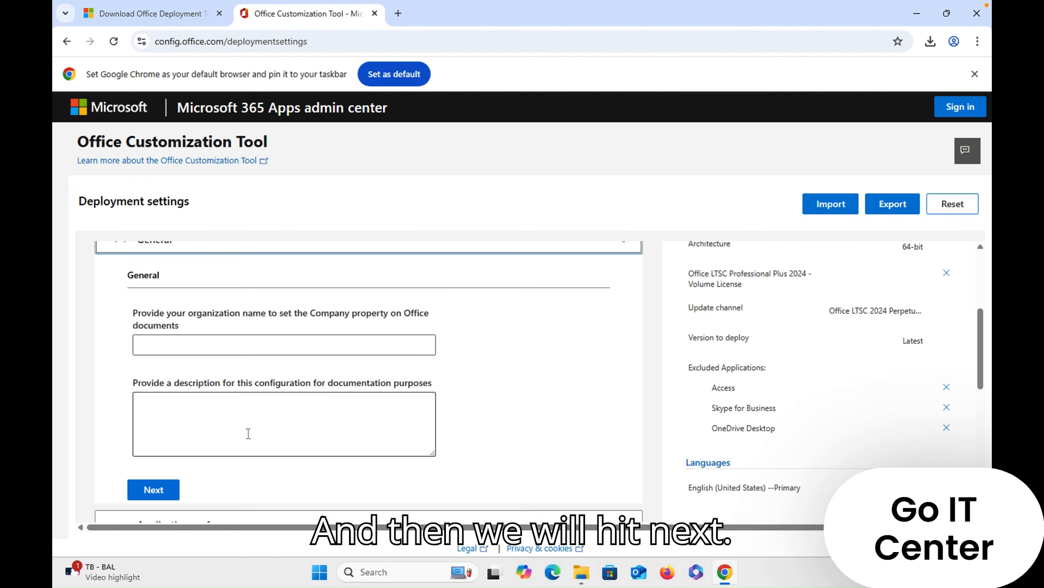
pyautogui.click(158, 362)
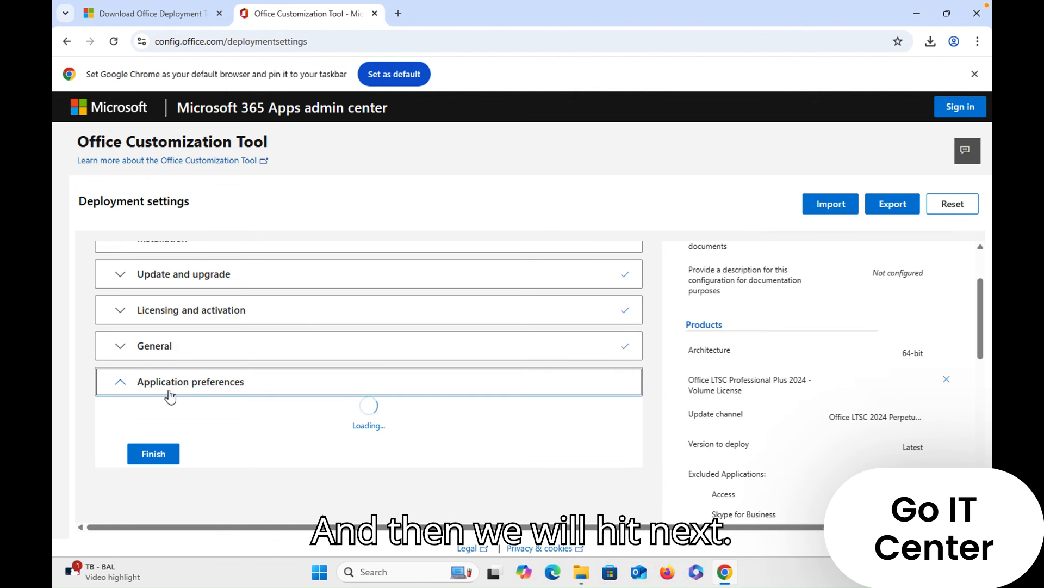
# - Review the application preferences list, keep its defaults, and finish the deployment configuration
pyautogui.scroll(-1, 201, 460)
pyautogui.scroll(-10, 211, 467)
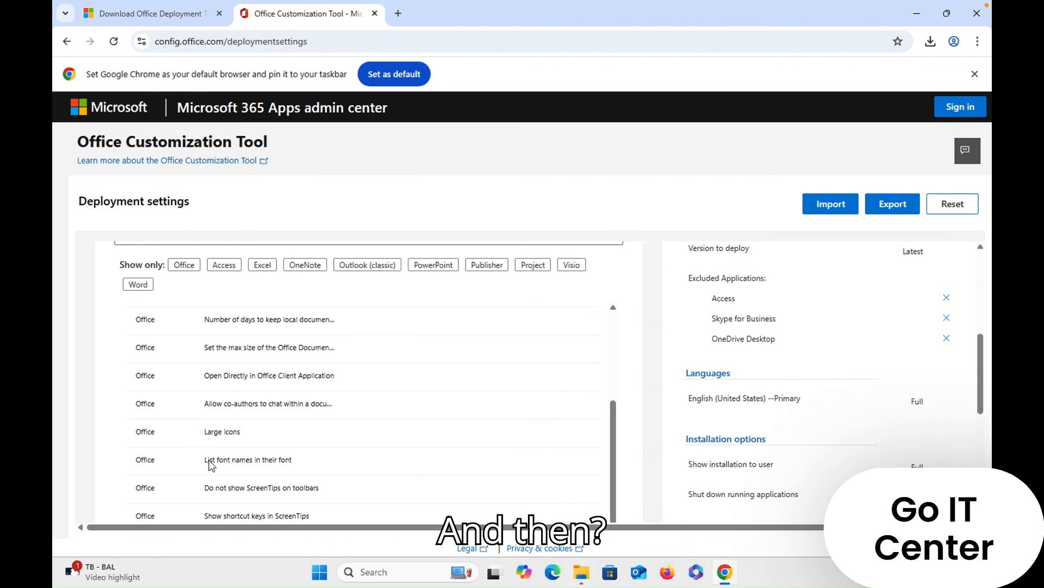
pyautogui.scroll(-3, 210, 460)
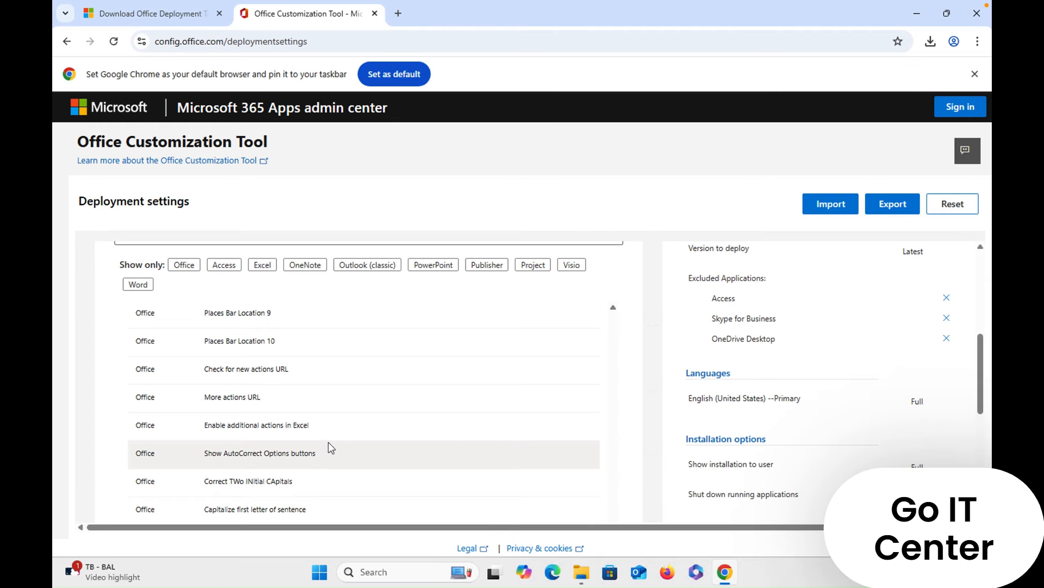
pyautogui.scroll(14, 371, 443)
pyautogui.scroll(2, 451, 435)
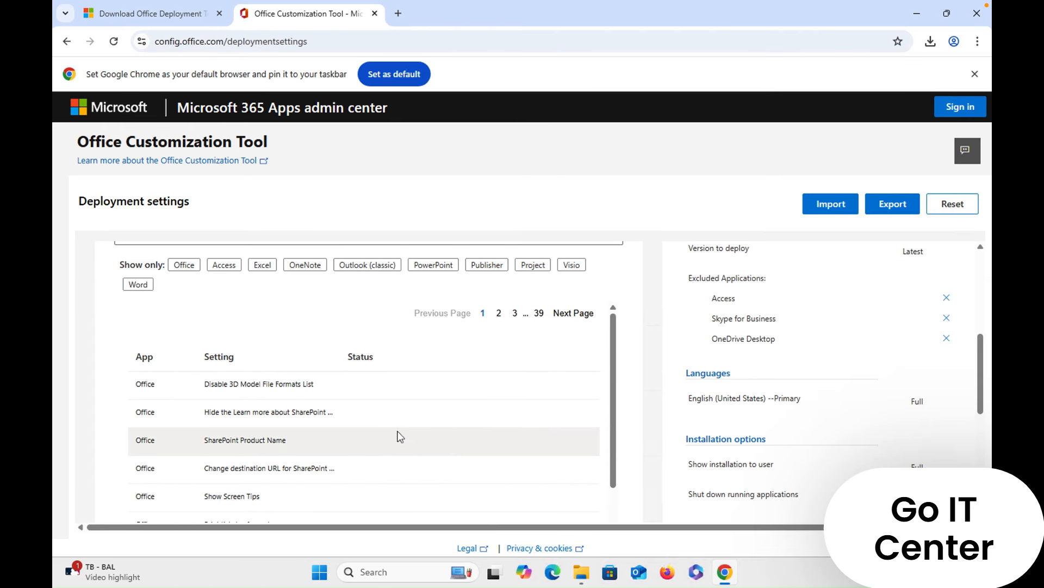
pyautogui.scroll(5, 397, 435)
pyautogui.scroll(-8, 387, 435)
pyautogui.scroll(-3, 390, 436)
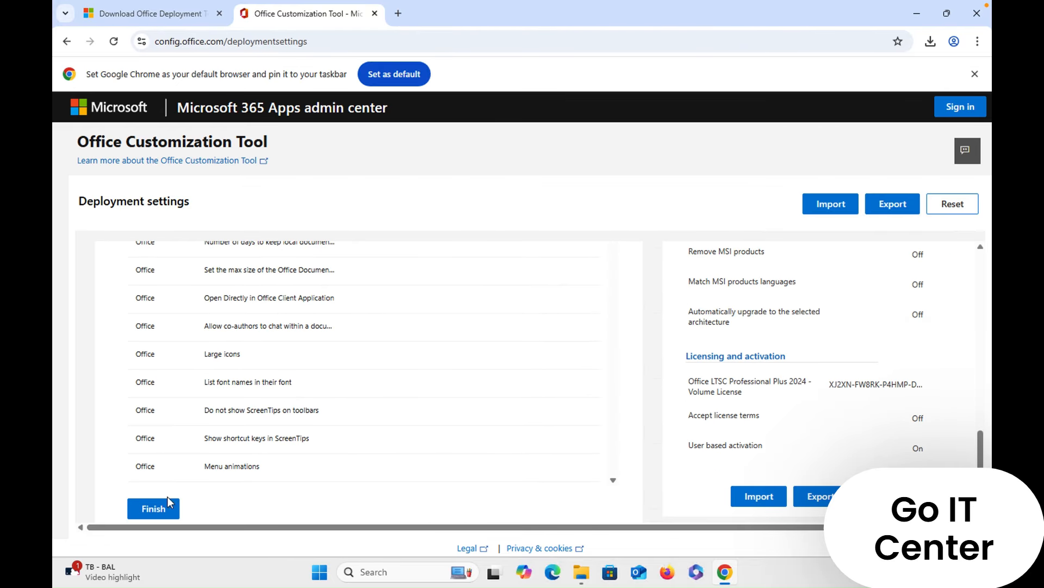
pyautogui.click(155, 507)
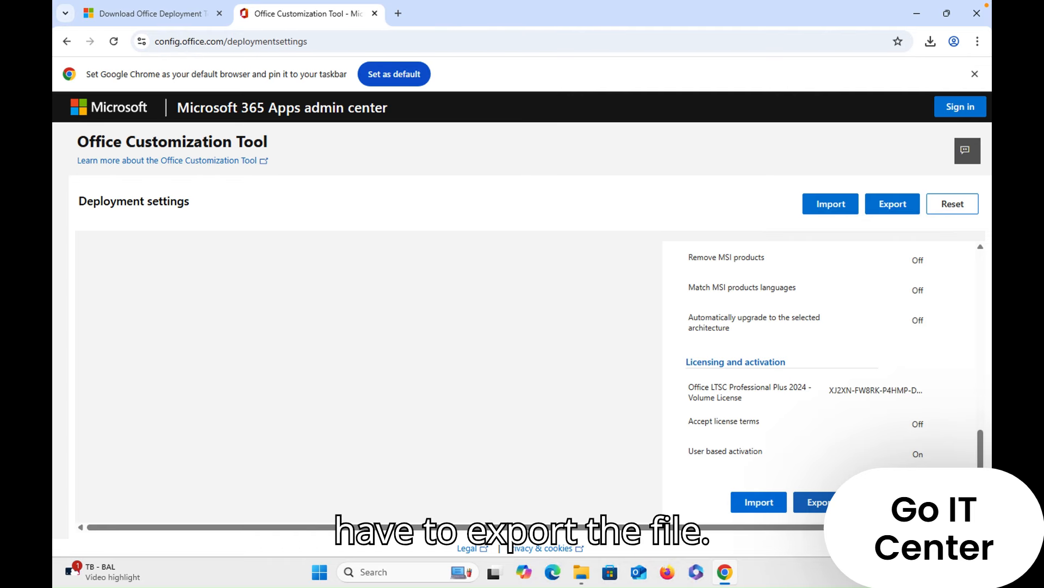
# - Export the configuration with Office Open XML formats as default, accepting the license terms and keeping the file name Configuration
pyautogui.click(813, 501)
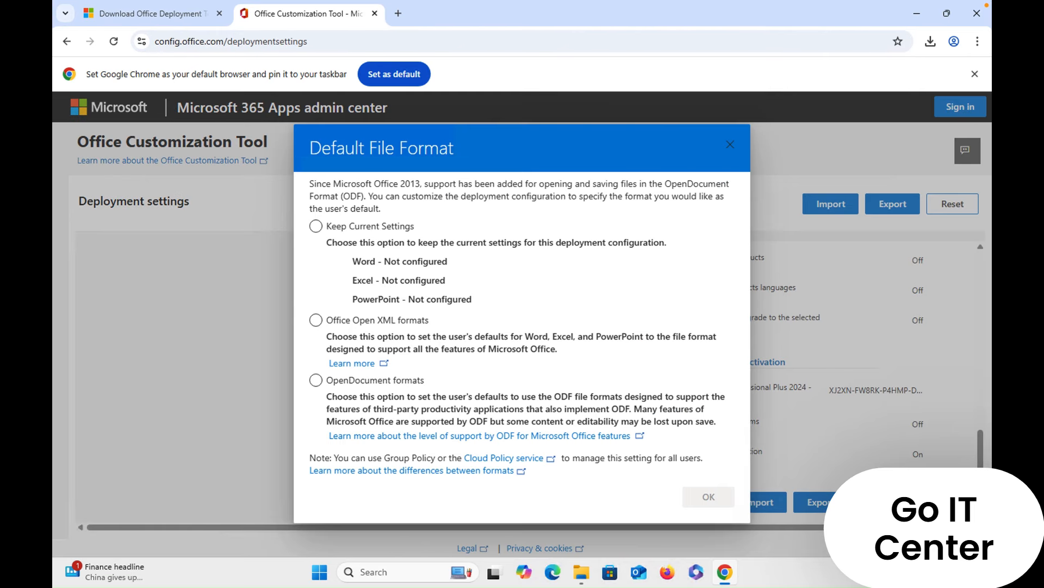
pyautogui.click(317, 322)
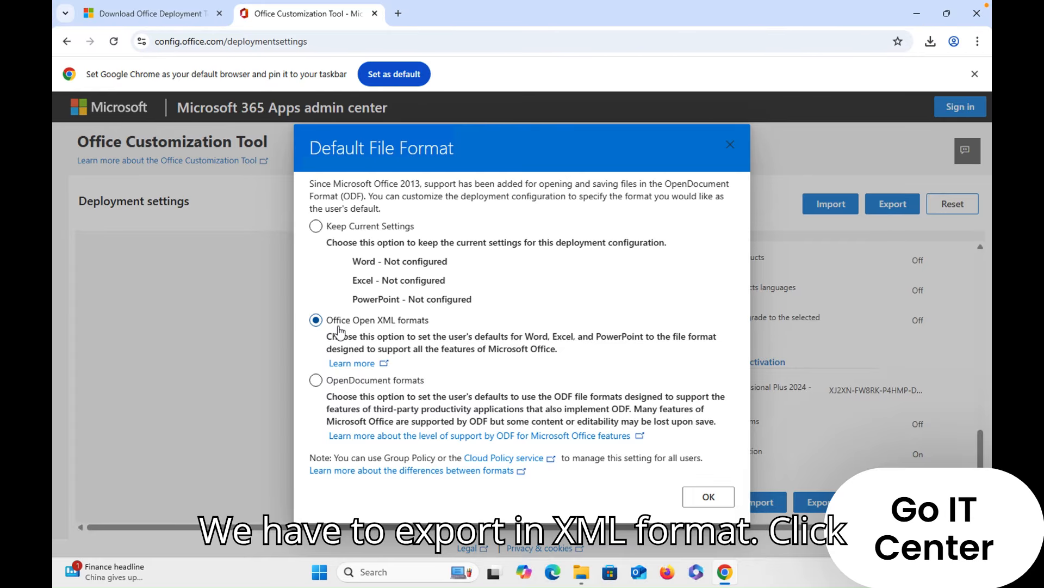
pyautogui.click(722, 504)
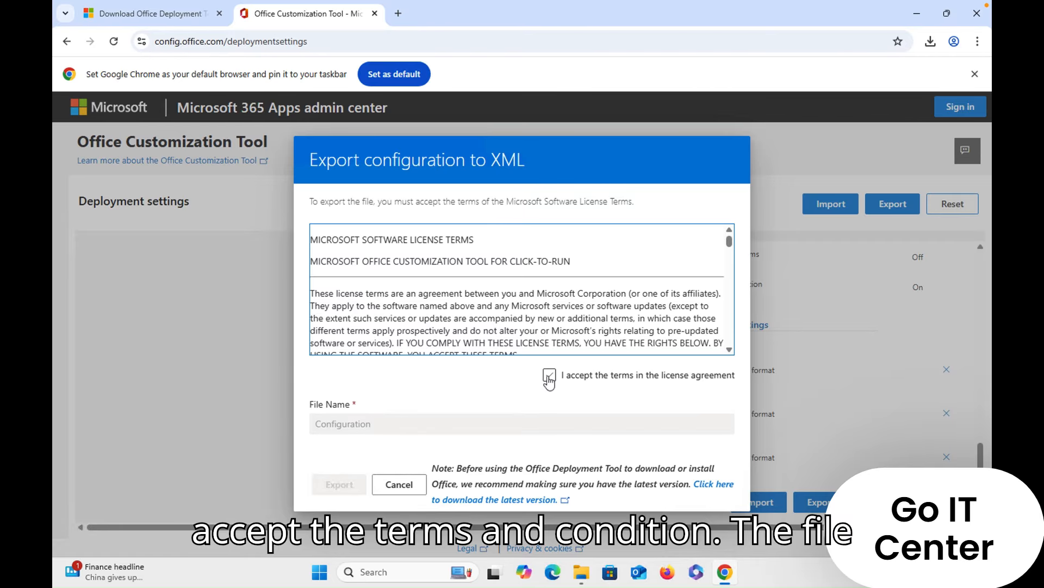
pyautogui.click(550, 375)
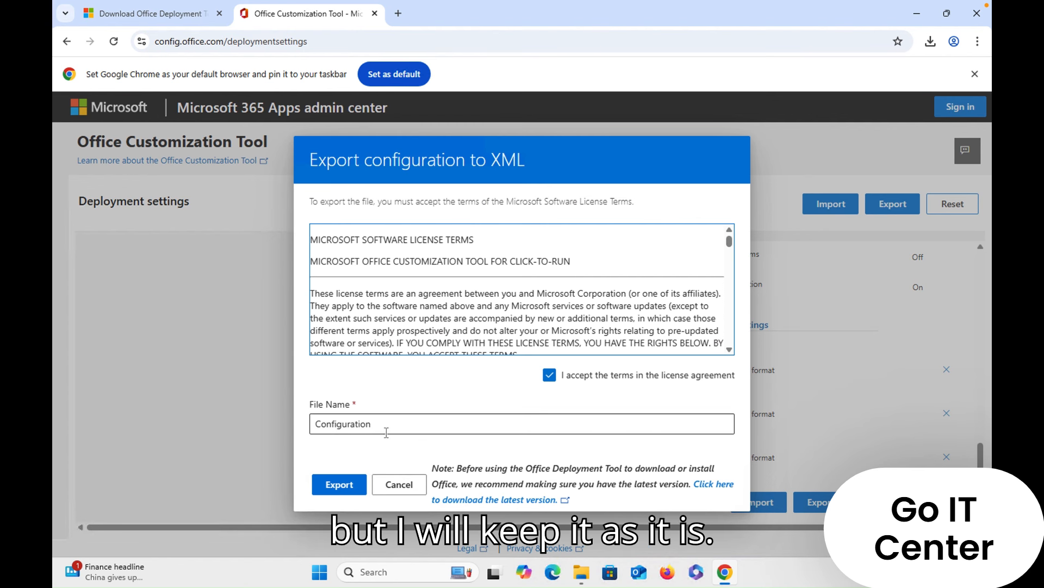
pyautogui.click(341, 486)
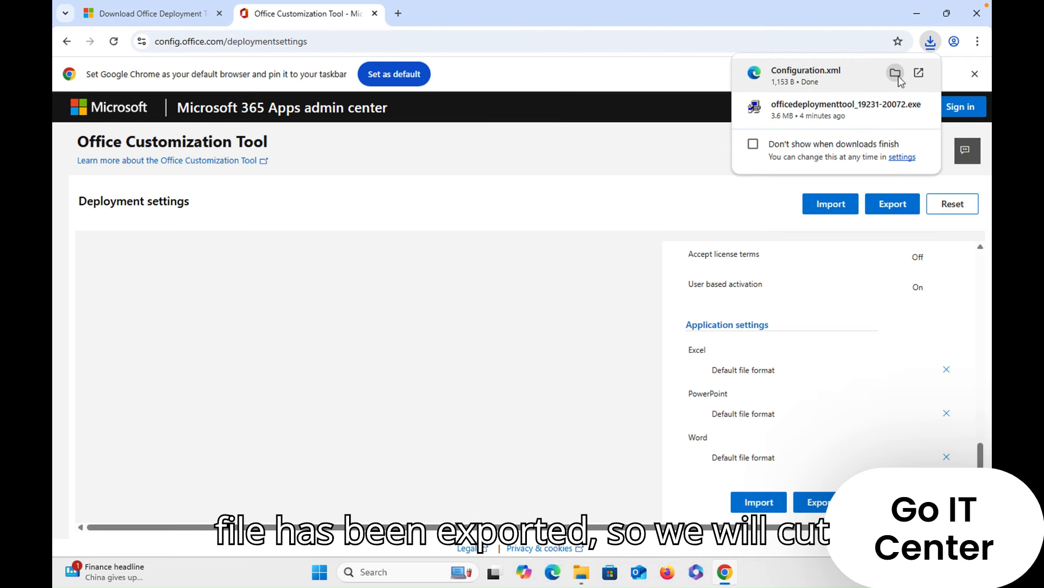
# - Move the exported Configuration file from the Downloads folder into C:\office
pyautogui.click(898, 76)
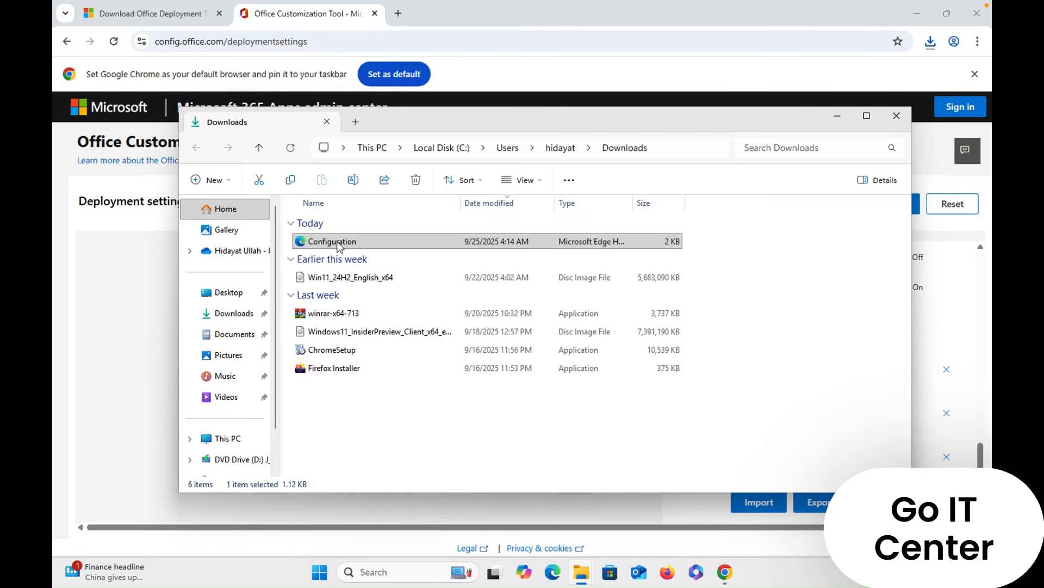
pyautogui.rightClick(339, 245)
pyautogui.press('Escape')
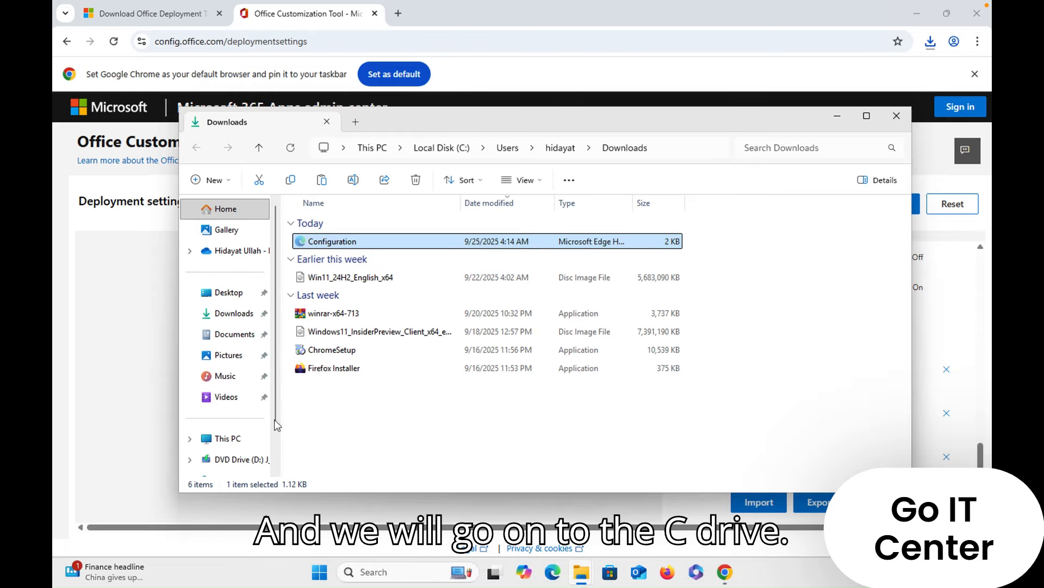
pyautogui.scroll(-2, 255, 427)
pyautogui.click(238, 401)
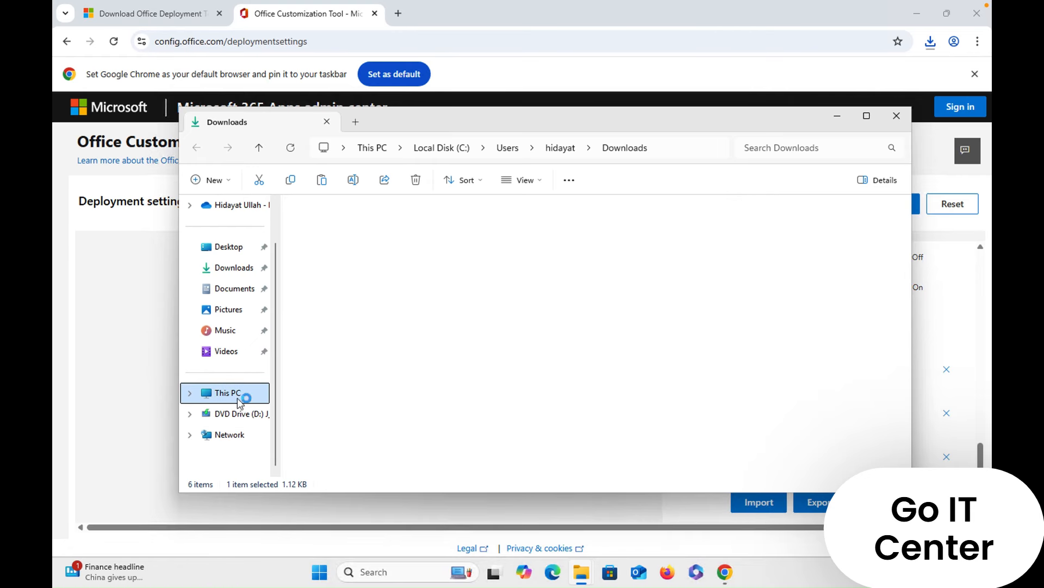
pyautogui.click(368, 250)
pyautogui.doubleClick(368, 250)
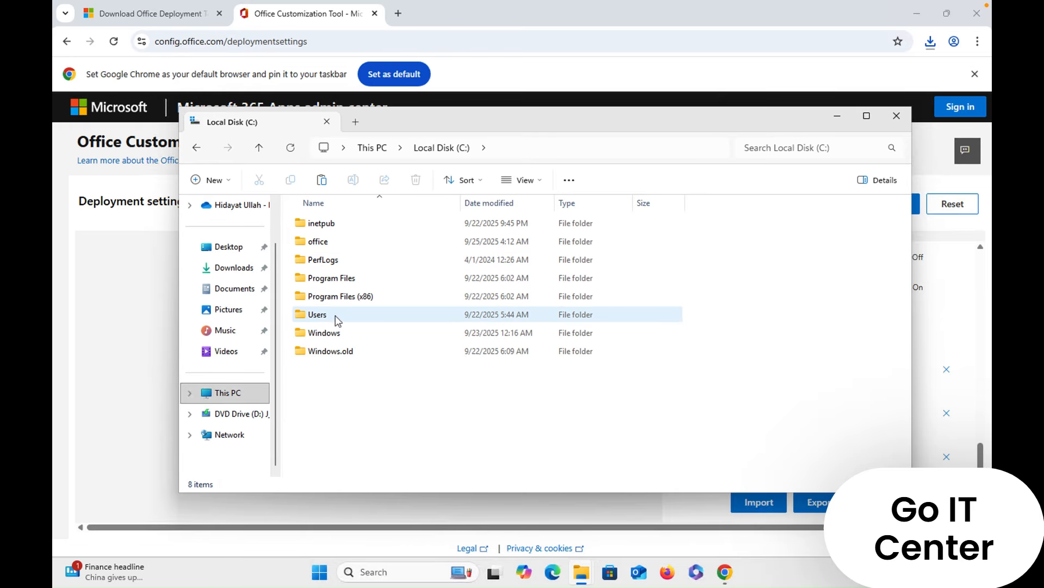
pyautogui.doubleClick(342, 243)
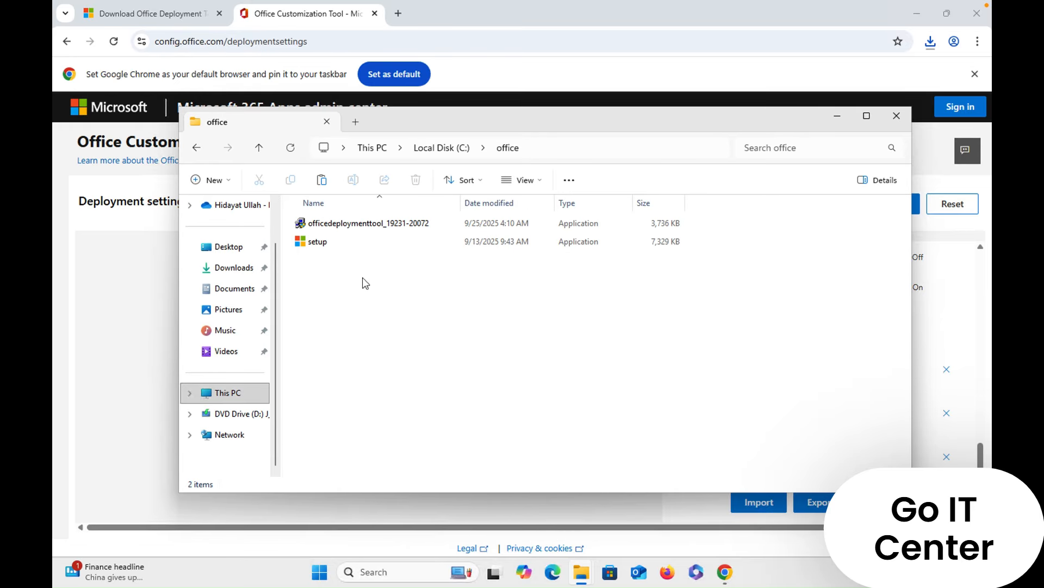
pyautogui.rightClick(362, 277)
pyautogui.click(383, 297)
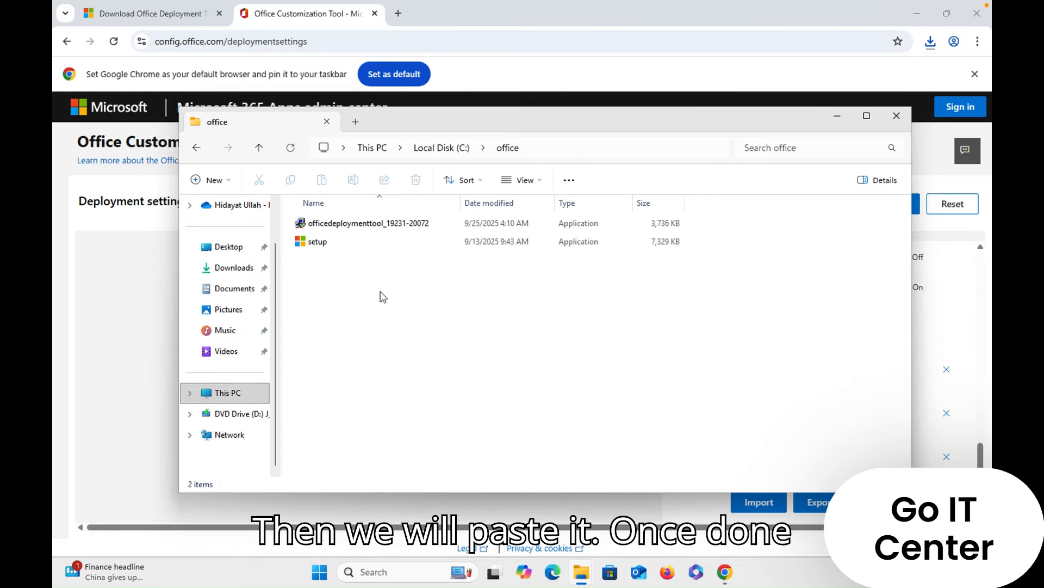
pyautogui.click(594, 346)
# - Search Windows for cmd, run Command Prompt as administrator with the elevation approved, and shift its window slightly
pyautogui.click(318, 573)
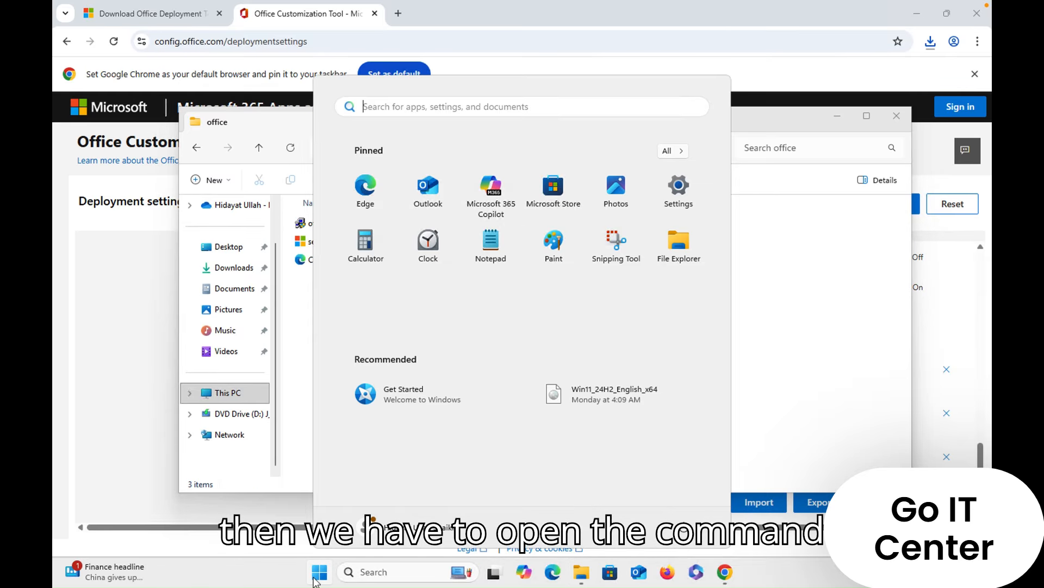
pyautogui.write('cmd')
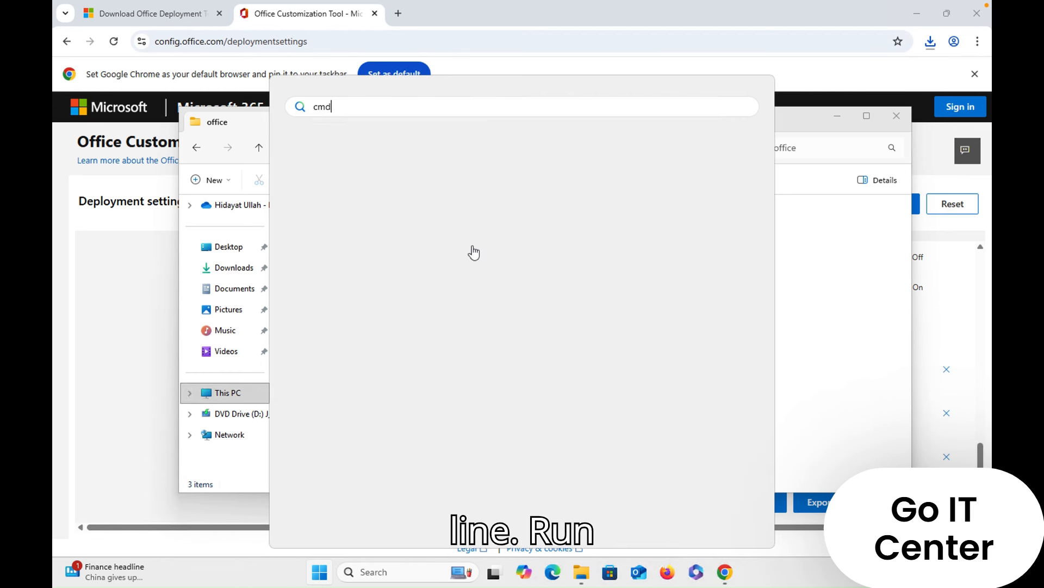
pyautogui.rightClick(391, 211)
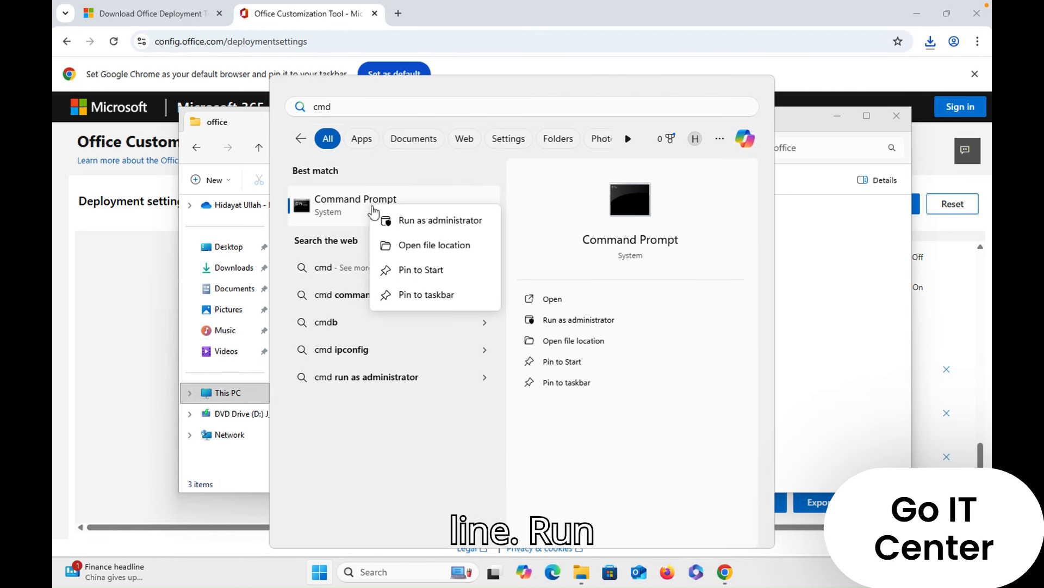
pyautogui.click(400, 219)
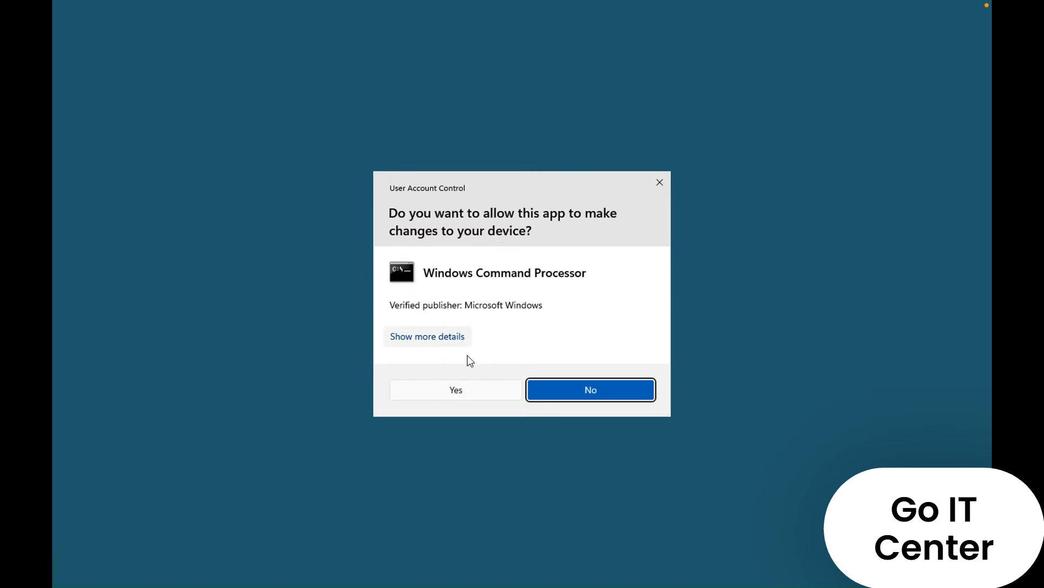
pyautogui.click(466, 388)
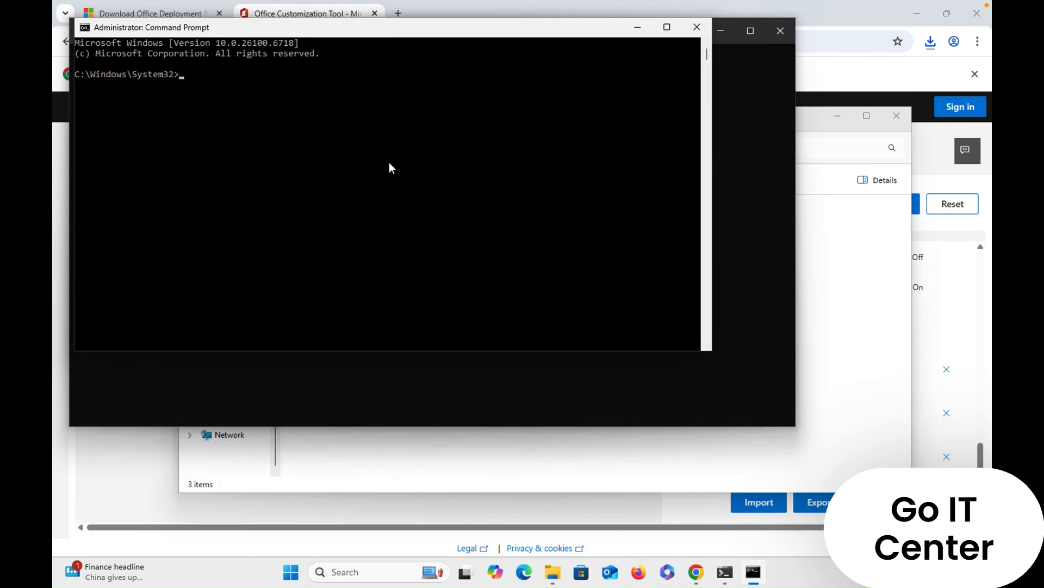
pyautogui.moveTo(406, 32); pyautogui.dragTo(466, 55)
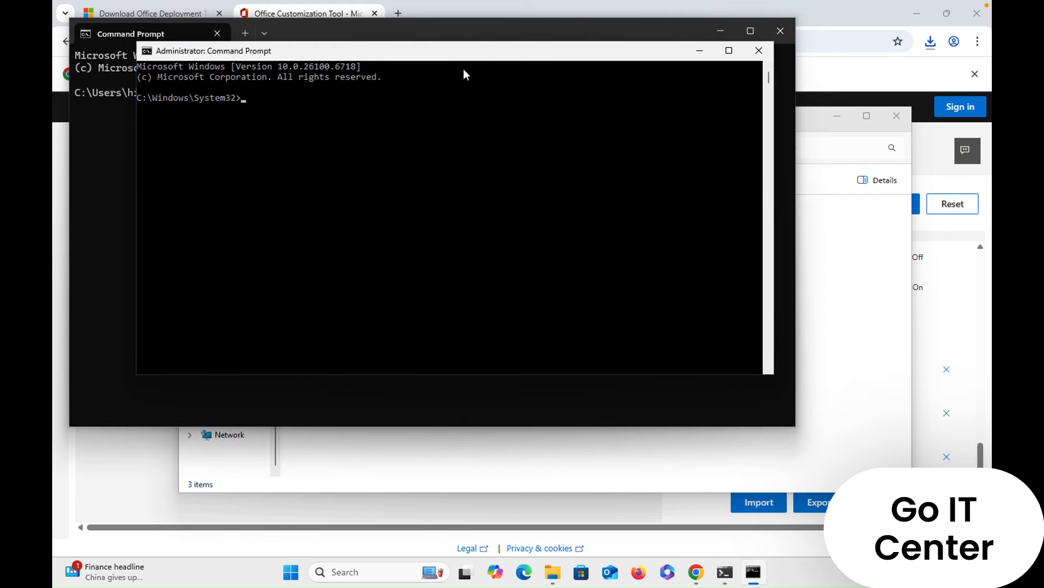
# - Change the elevated Command Prompt's directory from System32 up to C:\, list its contents, then enter the office folder and list its files
pyautogui.click(376, 142)
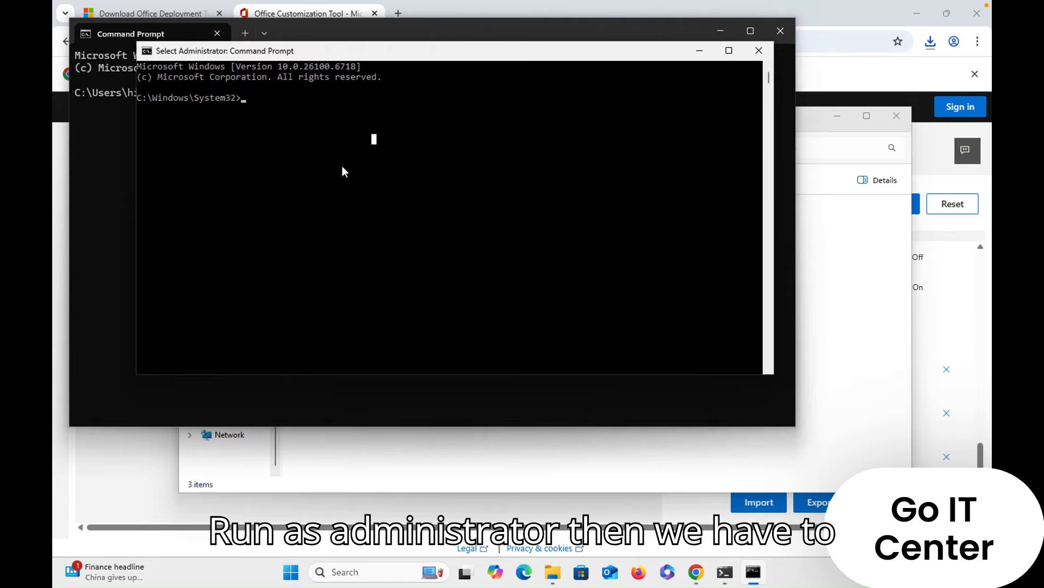
pyautogui.write('cd .')
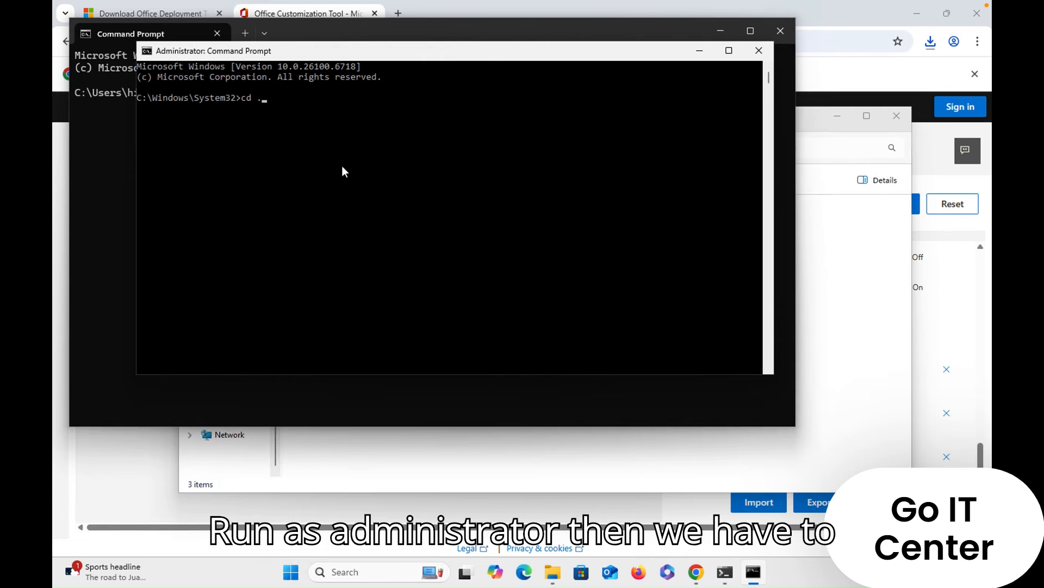
pyautogui.write('.')
pyautogui.press('Return')
pyautogui.write('cd ..')
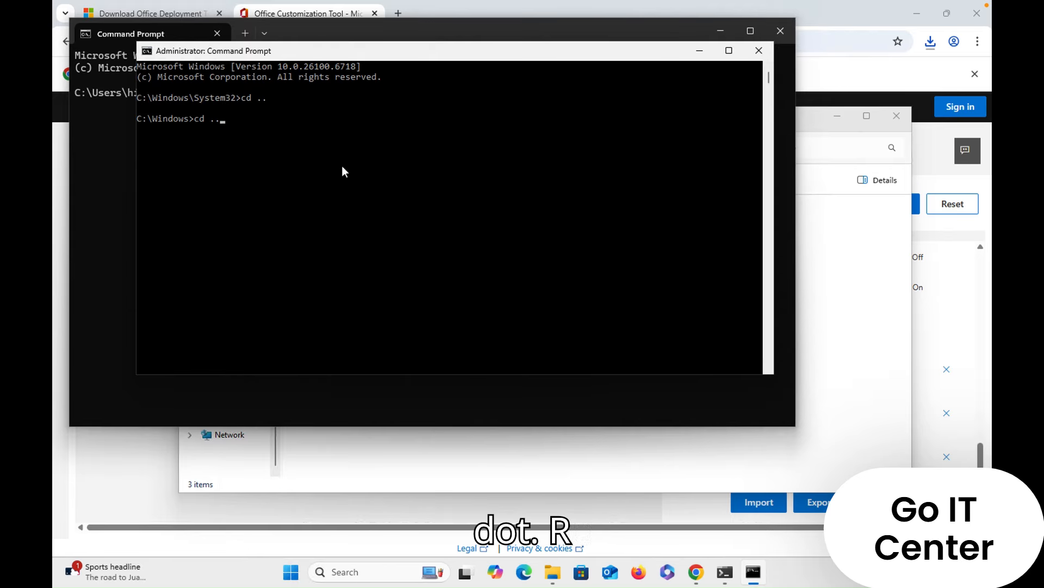
pyautogui.press('Return')
pyautogui.write('dir')
pyautogui.press('Return')
pyautogui.write('cd office')
pyautogui.press('Return')
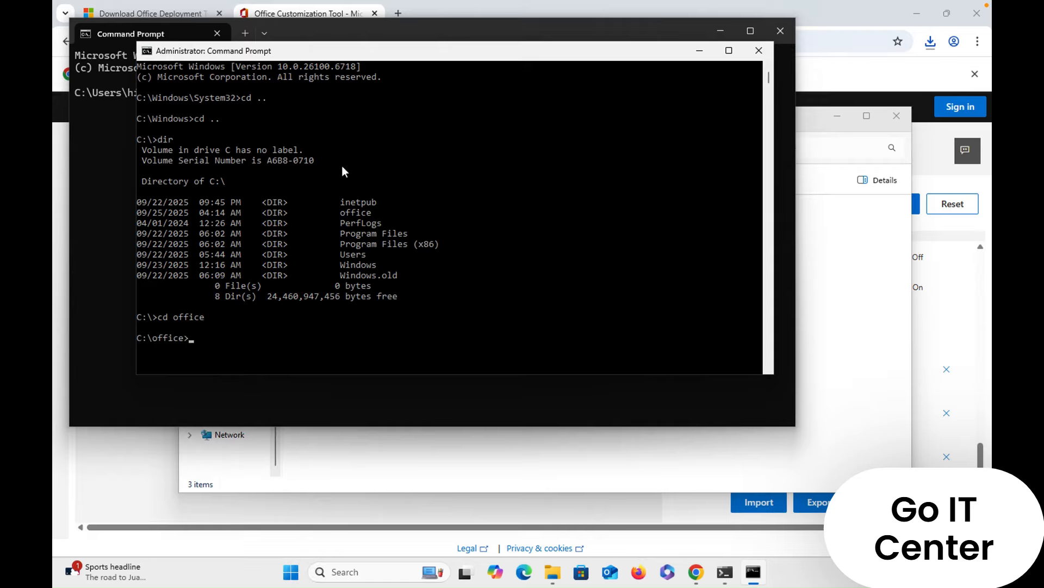
pyautogui.write('dir')
pyautogui.press('Return')
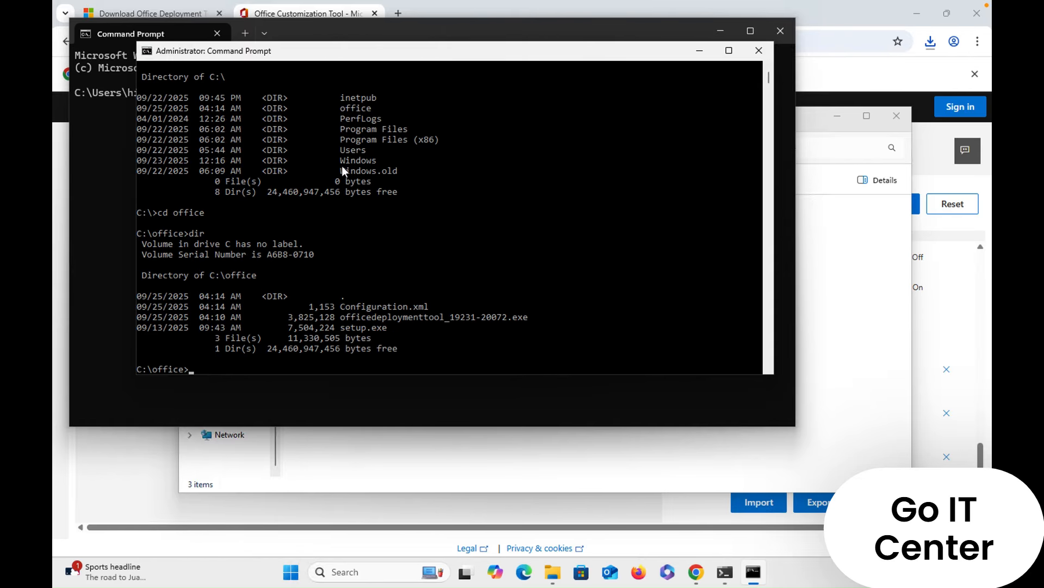
# - Run setup.exe /configure Configuration.xml from C:\office, copying the configuration file name from the directory listing
pyautogui.write('se')
pyautogui.press('Tab')
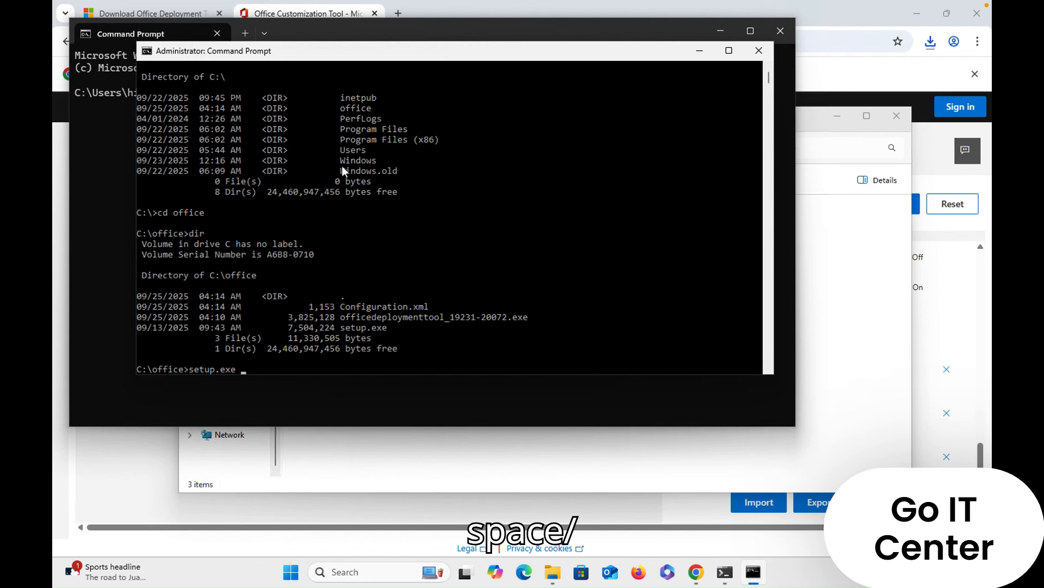
pyautogui.write('/con')
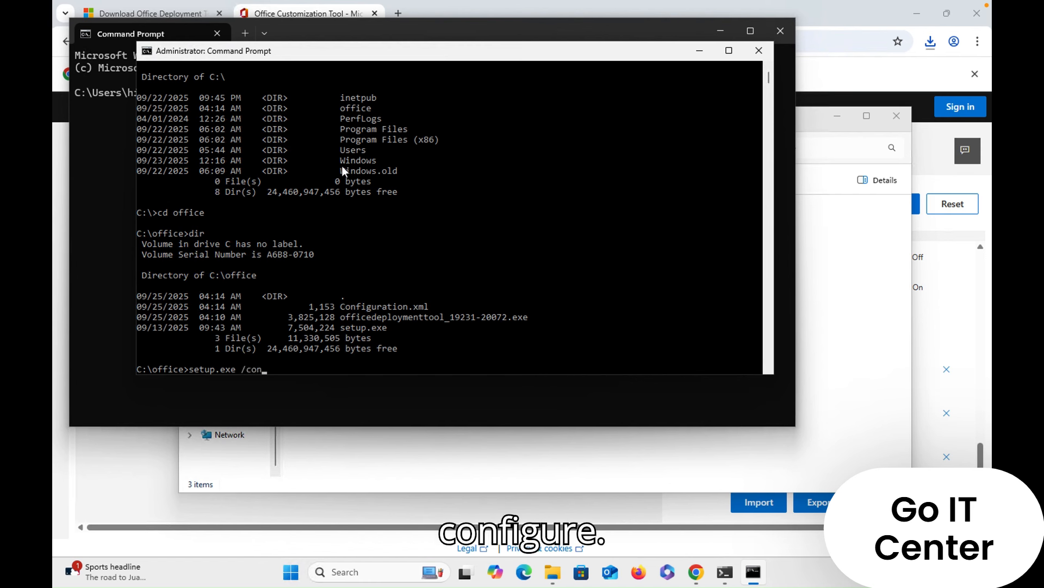
pyautogui.write('figure')
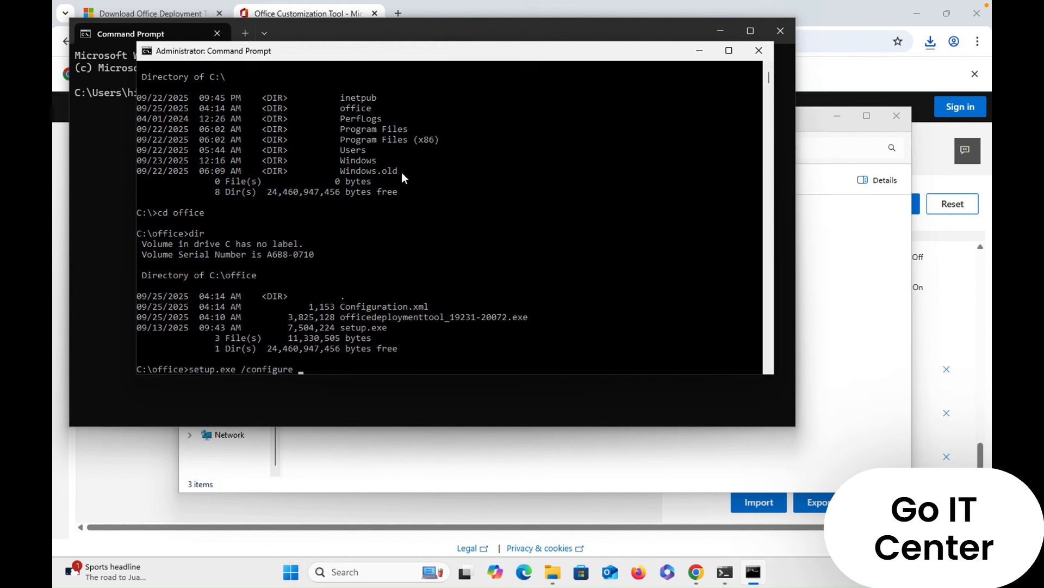
pyautogui.moveTo(345, 307); pyautogui.dragTo(428, 305)
pyautogui.press('cmd+c')
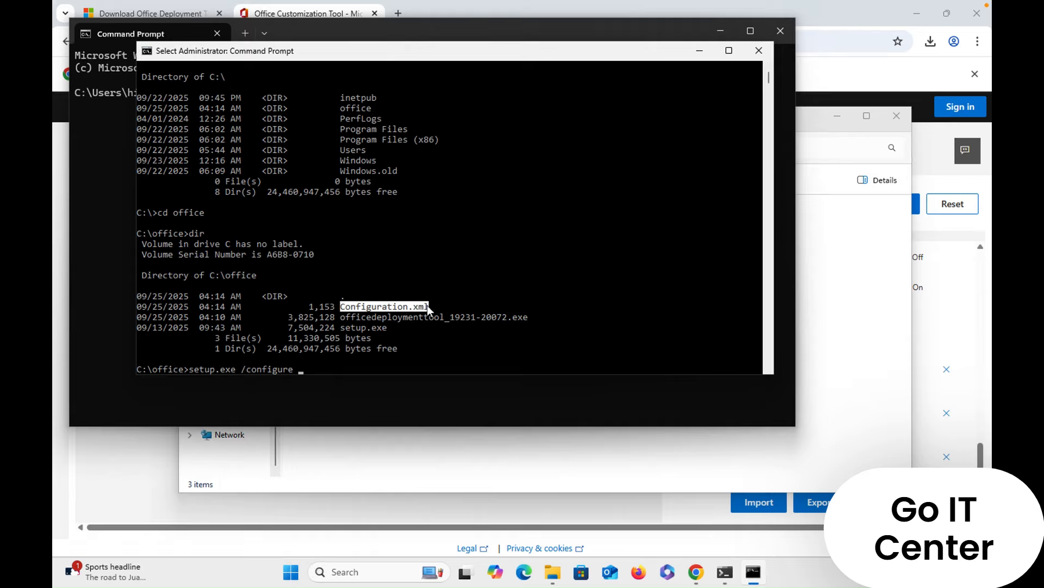
pyautogui.rightClick(419, 306)
pyautogui.rightClick(389, 360)
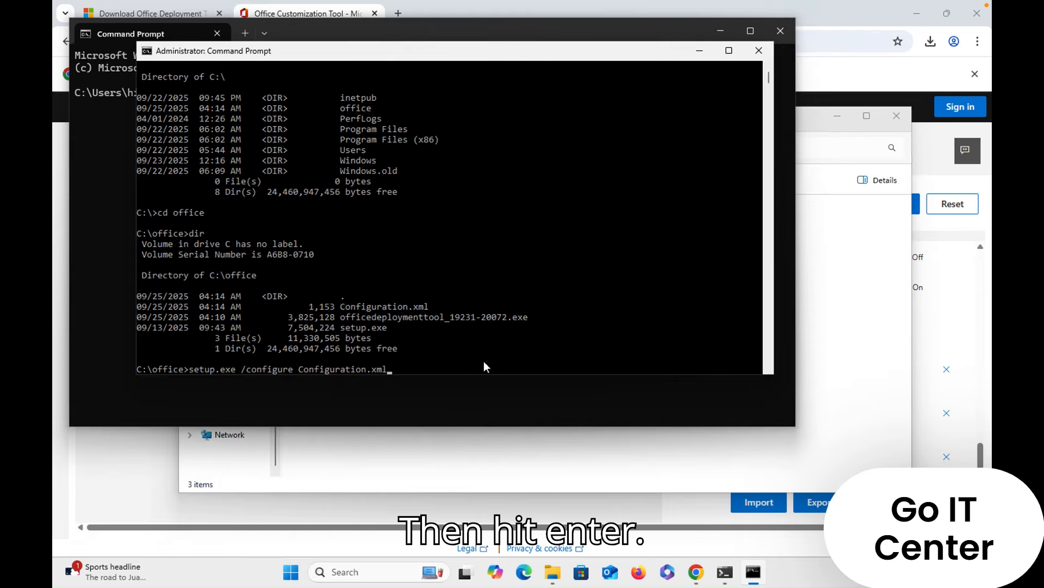
pyautogui.press('Return')
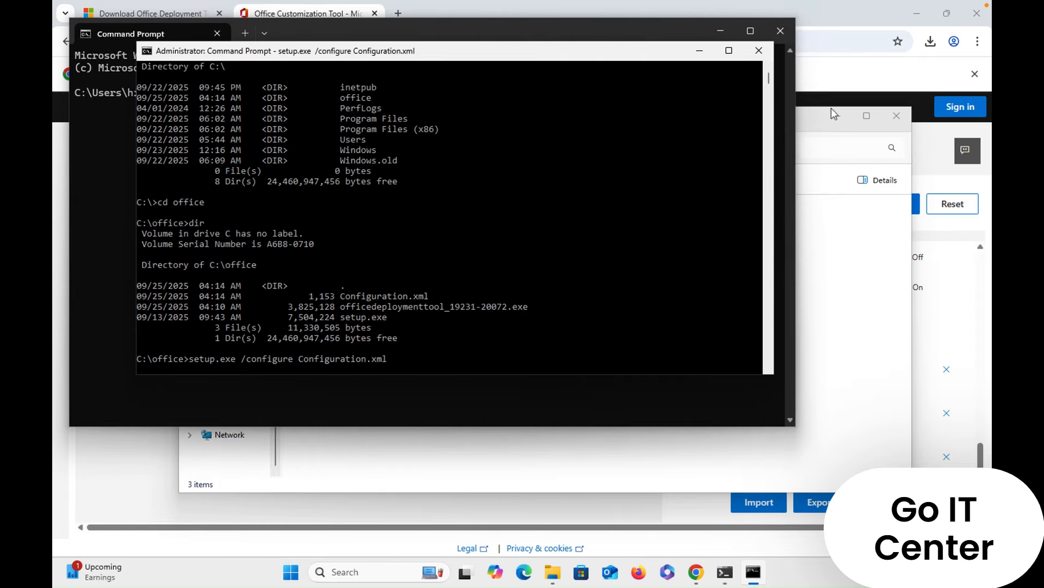
# - Minimize the Command Prompt, browser and File Explorer windows to clear the desktop, and briefly open and close the Microsoft 365 web page
pyautogui.click(706, 50)
pyautogui.click(722, 32)
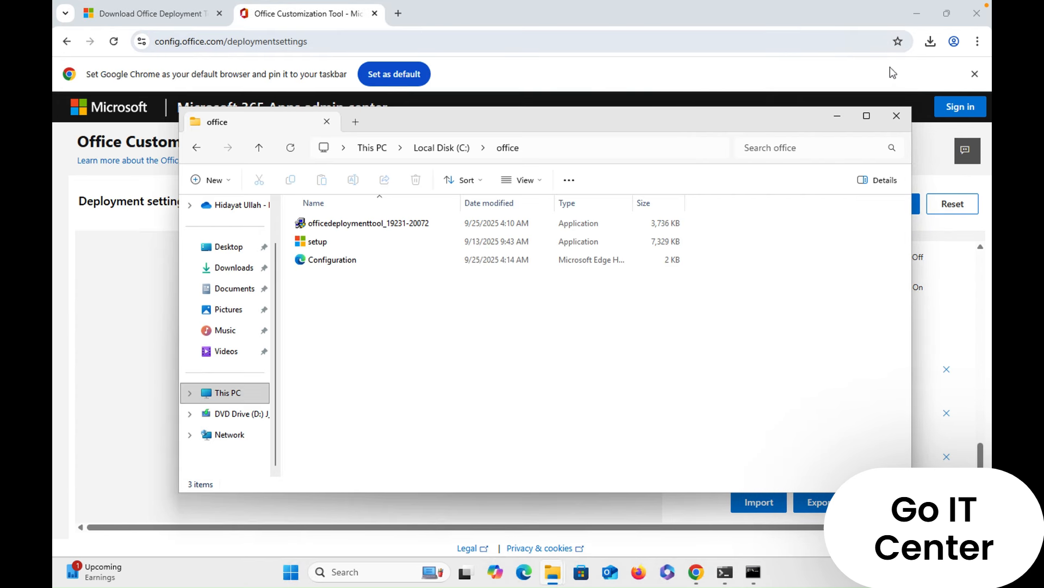
pyautogui.click(838, 115)
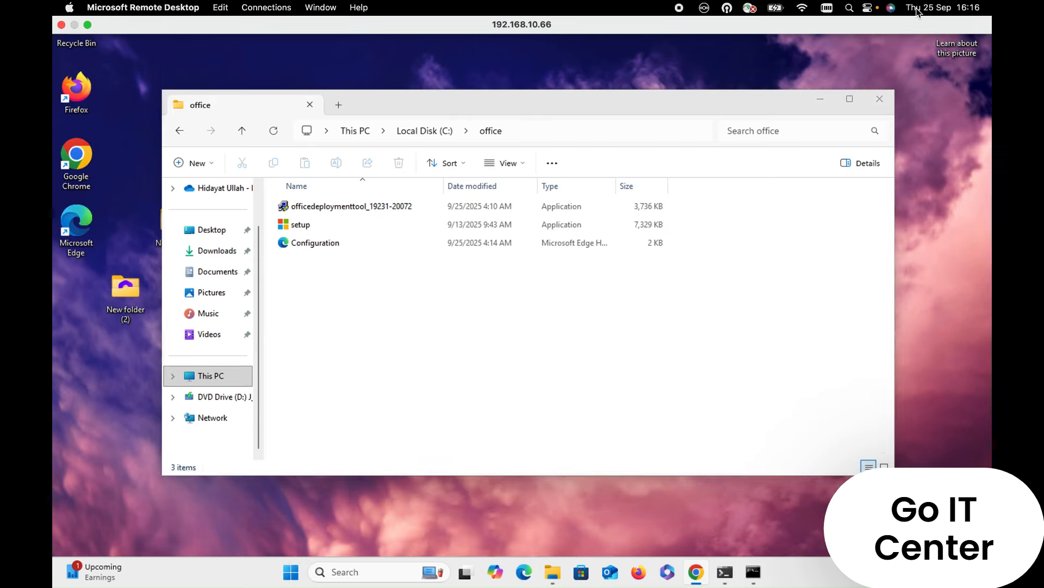
pyautogui.click(822, 99)
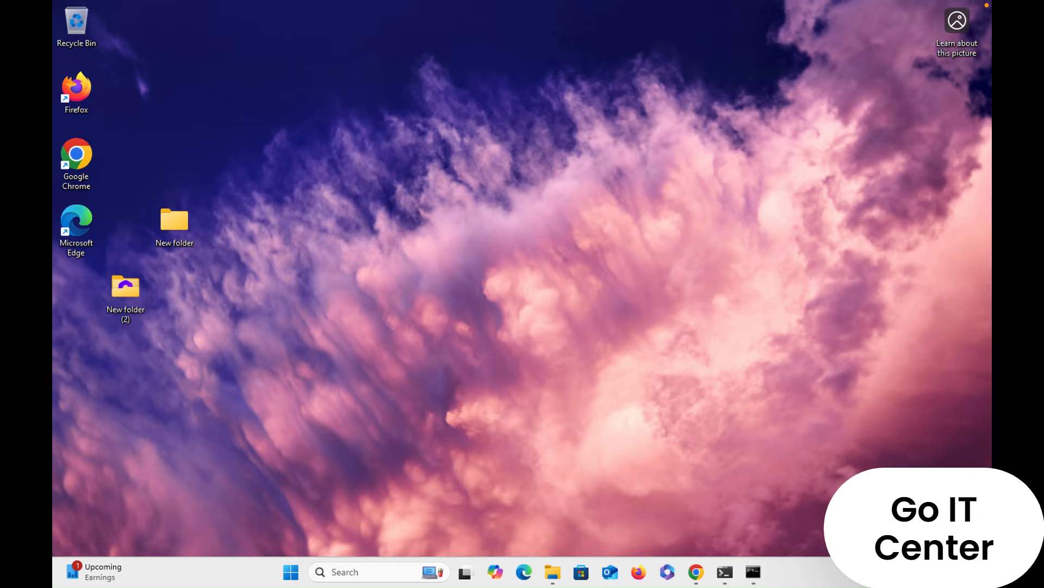
pyautogui.click(672, 580)
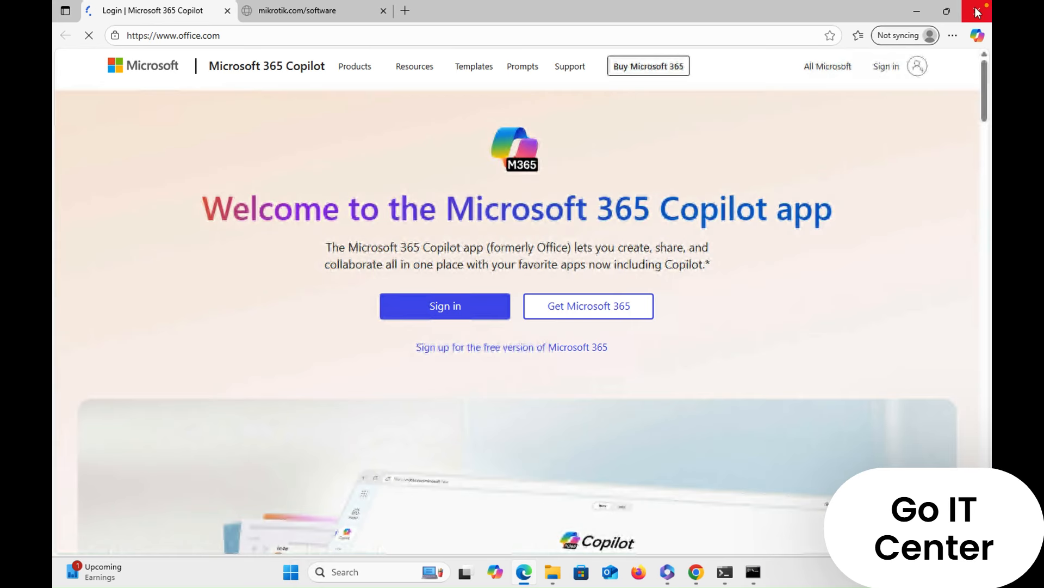
pyautogui.click(979, 13)
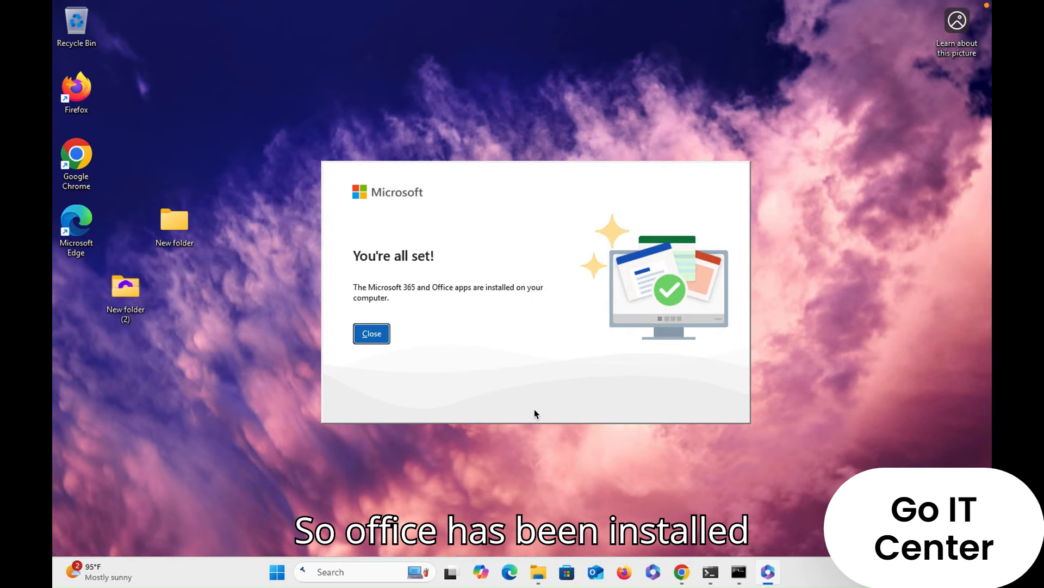
# - Close the completed Office installer window and bring up the Windows Start menu
pyautogui.click(373, 335)
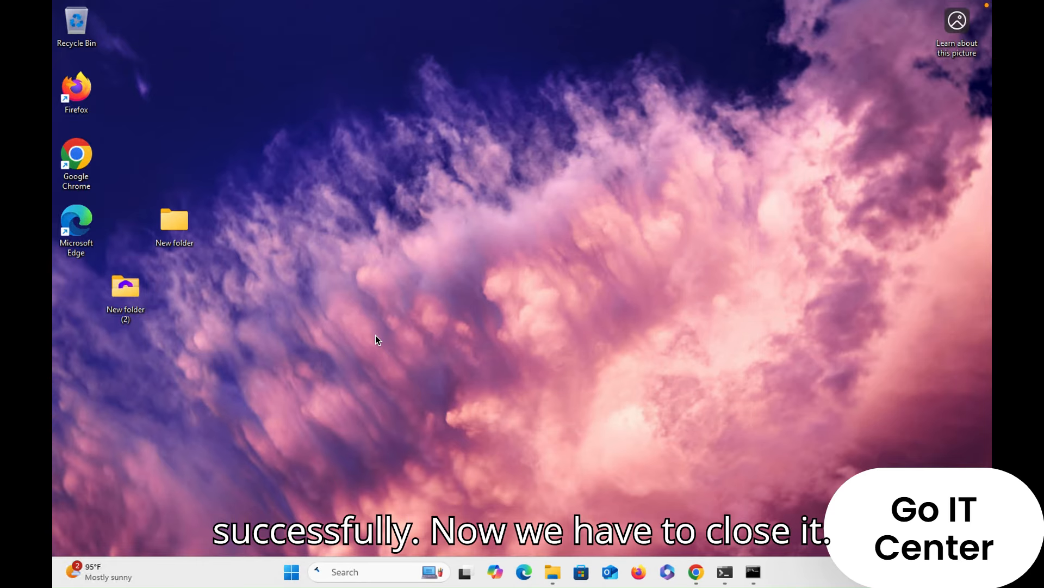
pyautogui.click(292, 572)
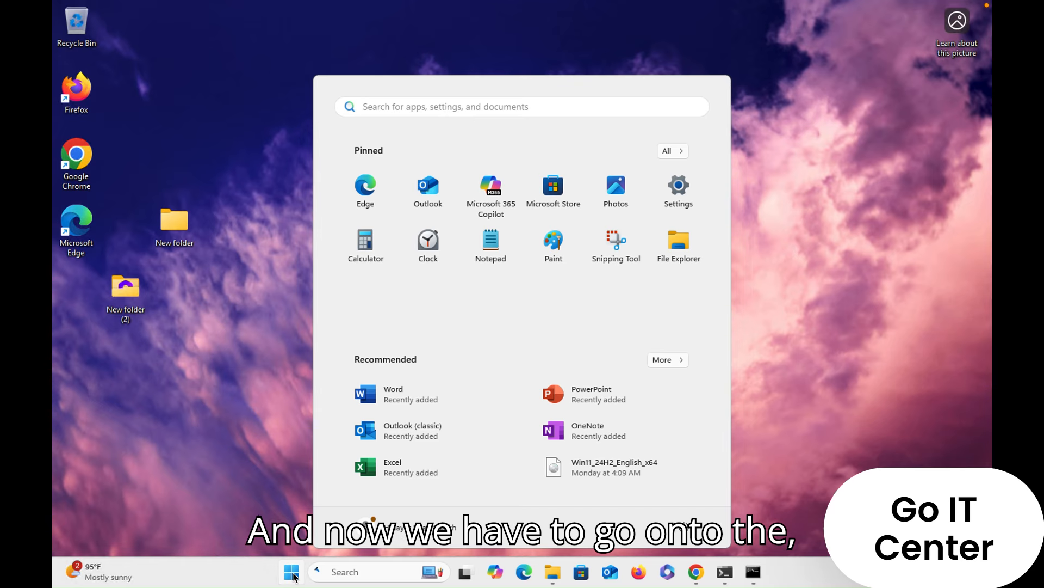